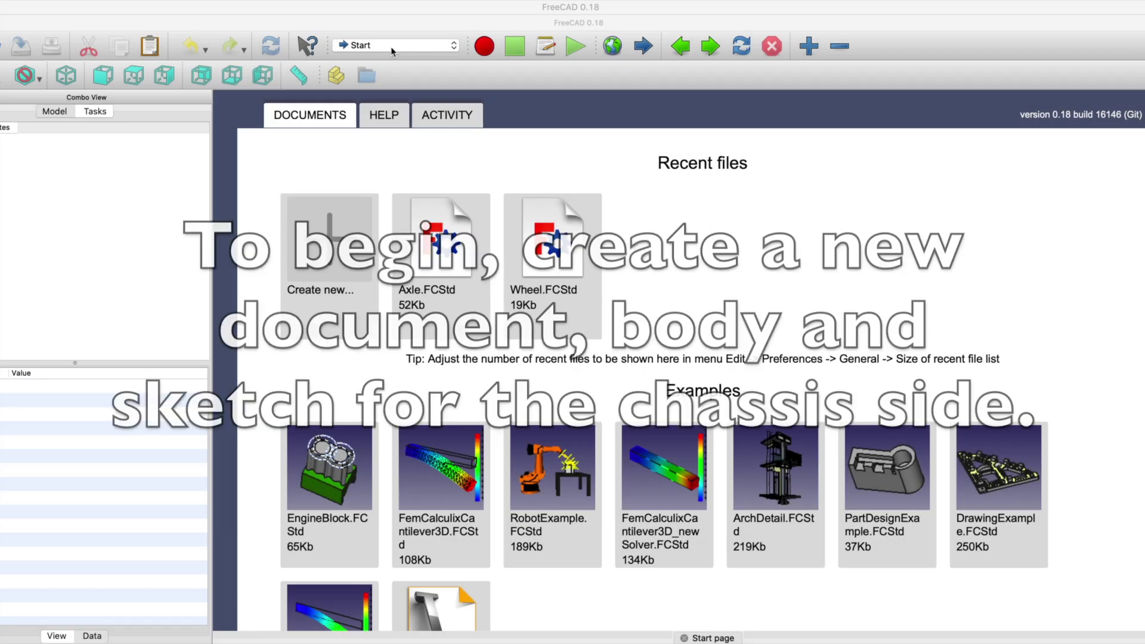
Switch to the Part Design workbench and create a new document.
left_click(399, 48)
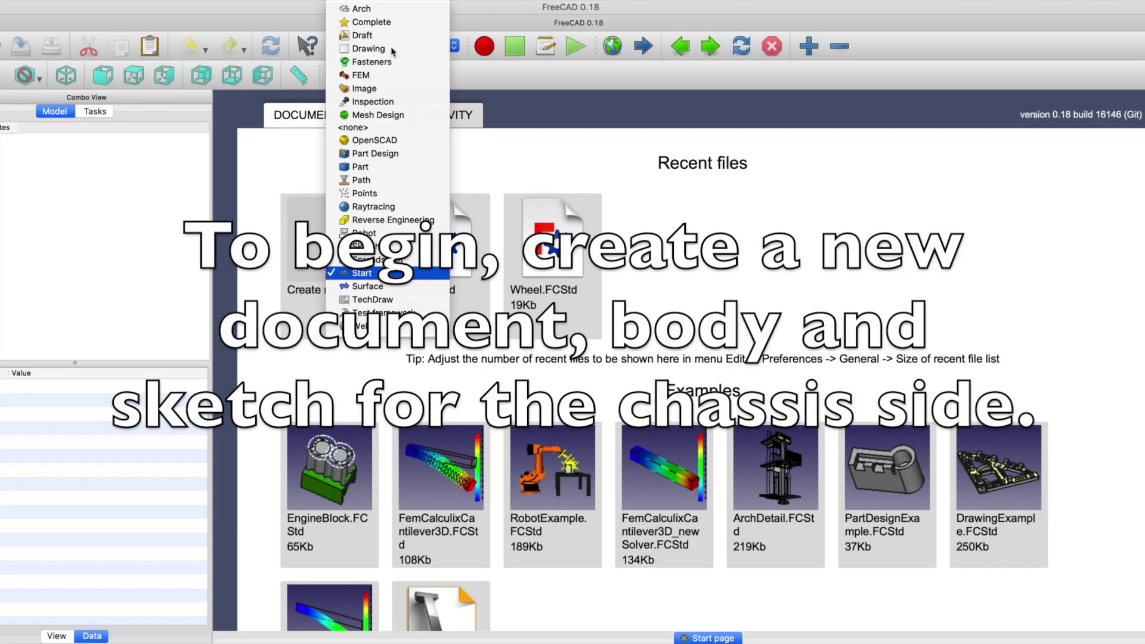
left_click(388, 154)
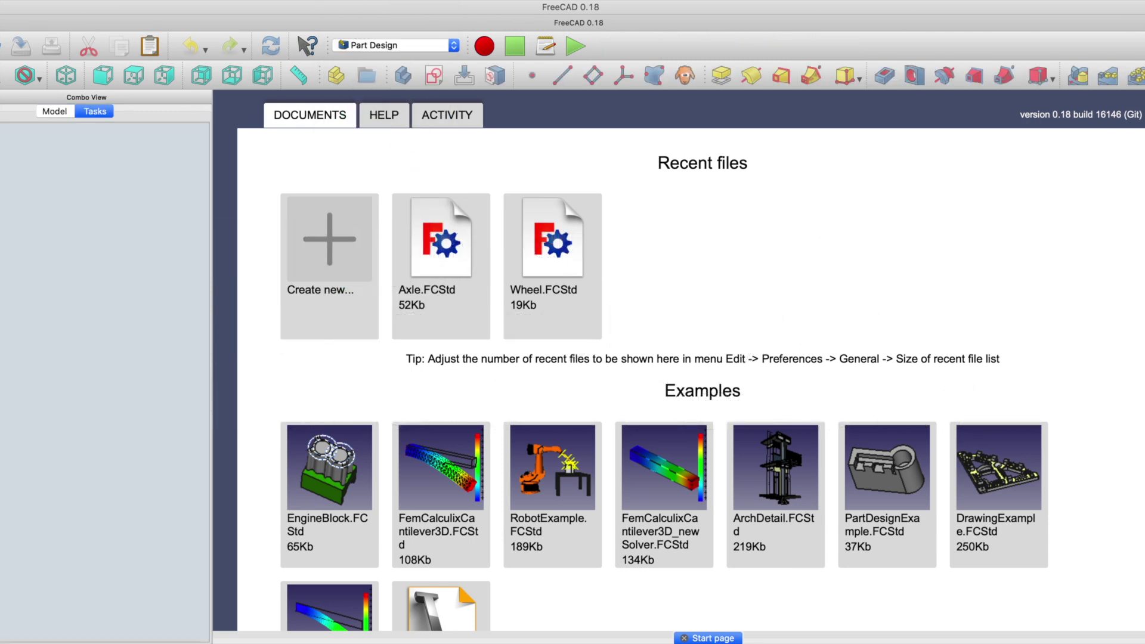
key("ctrl+n")
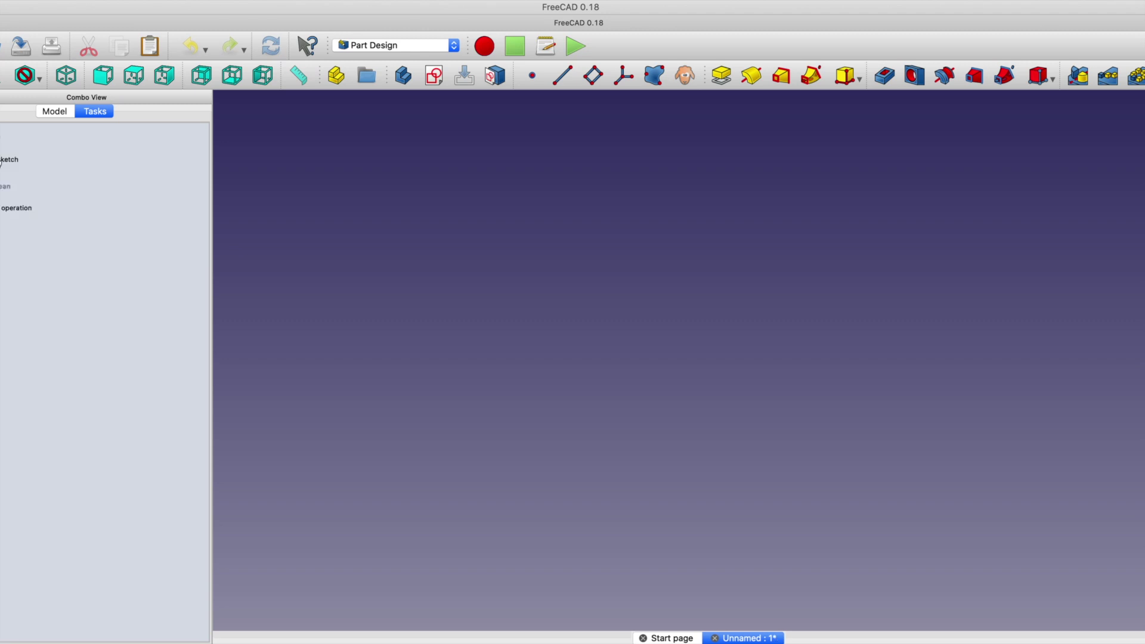
Open a new sketch in the body on the XY_Plane.
left_click(5, 160)
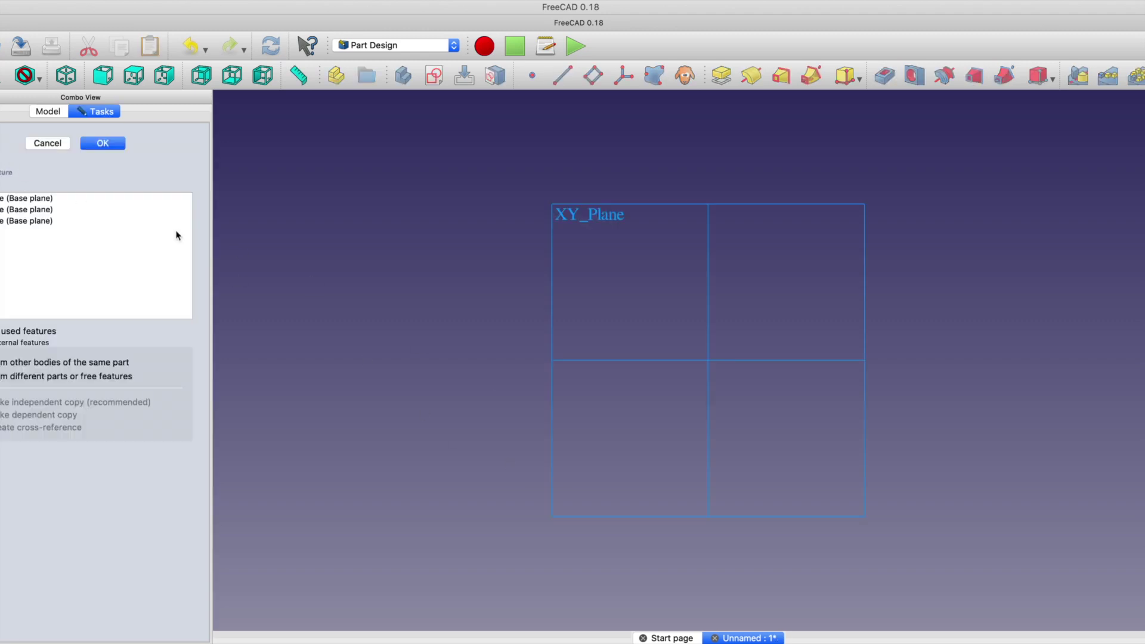
left_click(48, 199)
left_click(101, 144)
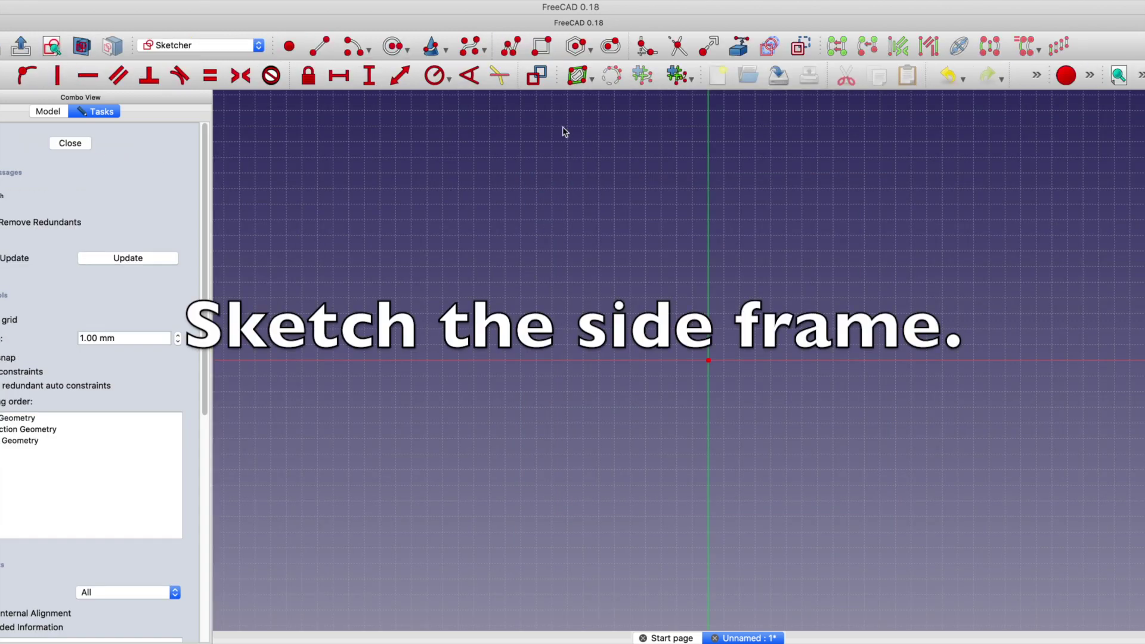
left_click(611, 47)
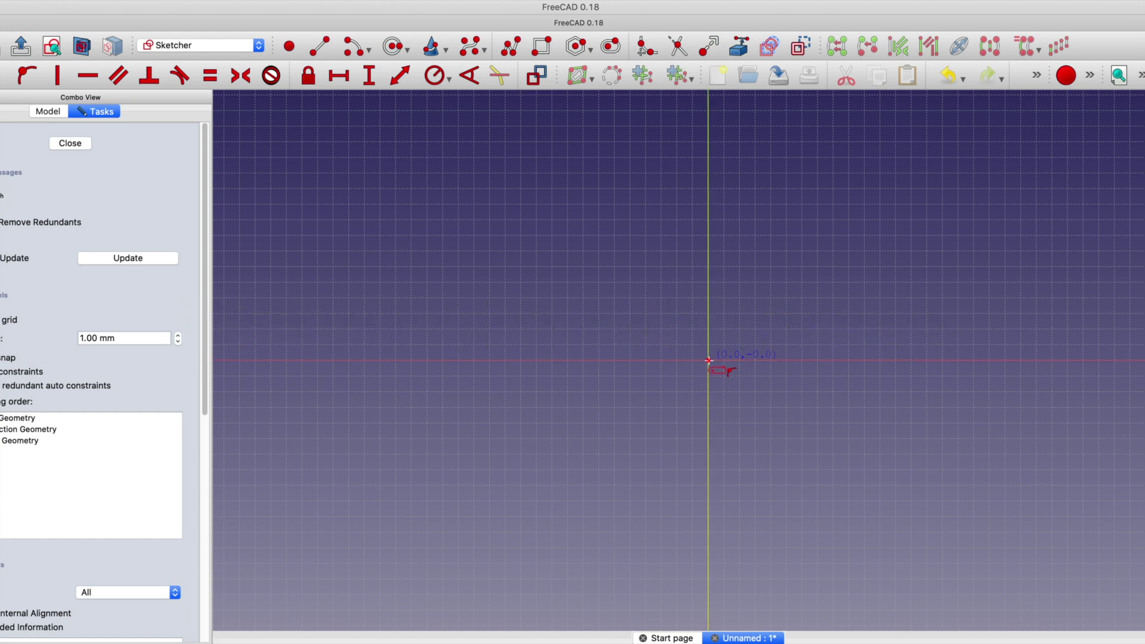
Draw a slot starting at the origin and extending to the right.
left_click(709, 360)
scroll(592, 364, "down", 4)
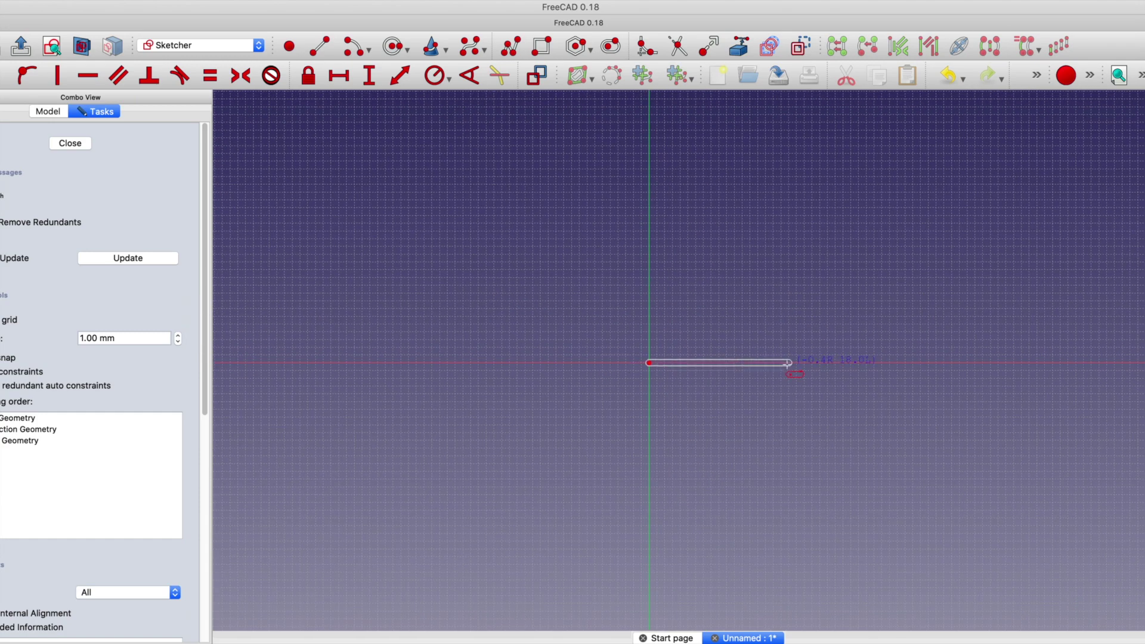
left_click(811, 376)
scroll(767, 397, "up", 2)
scroll(761, 388, "up", 2)
Constrain the slot's top straight edge to 60 mm.
left_click(400, 76)
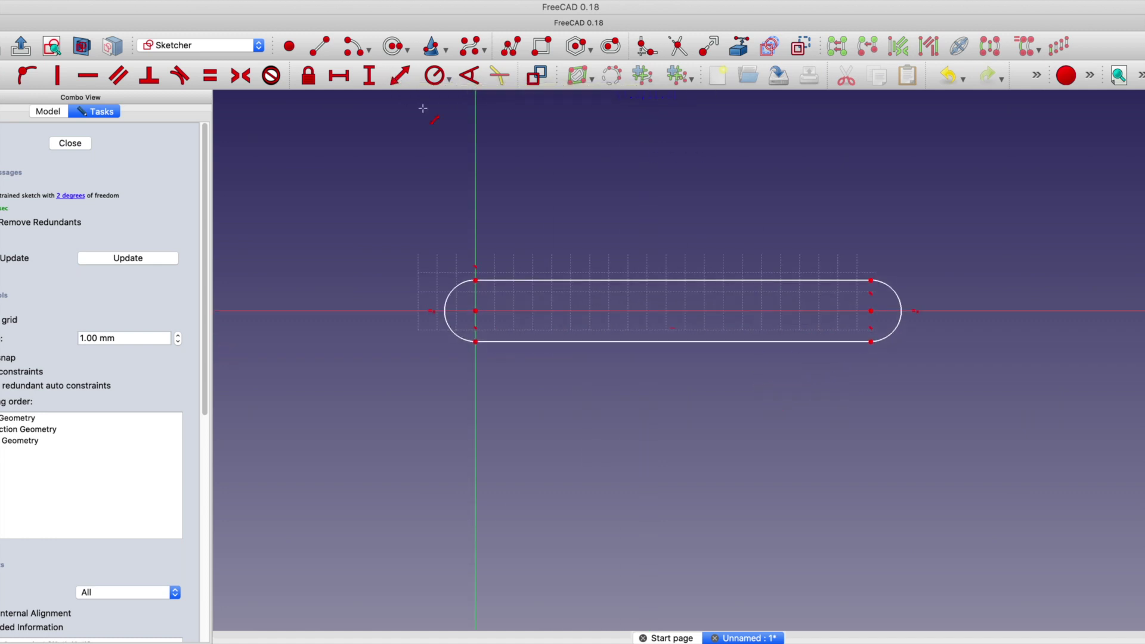
left_click(664, 280)
type("60")
key("Return")
scroll(670, 290, "down", 1)
scroll(671, 296, "down", 6)
Set the radius of the slot's left end to 8.4375 mm.
left_click(435, 74)
left_click(487, 295)
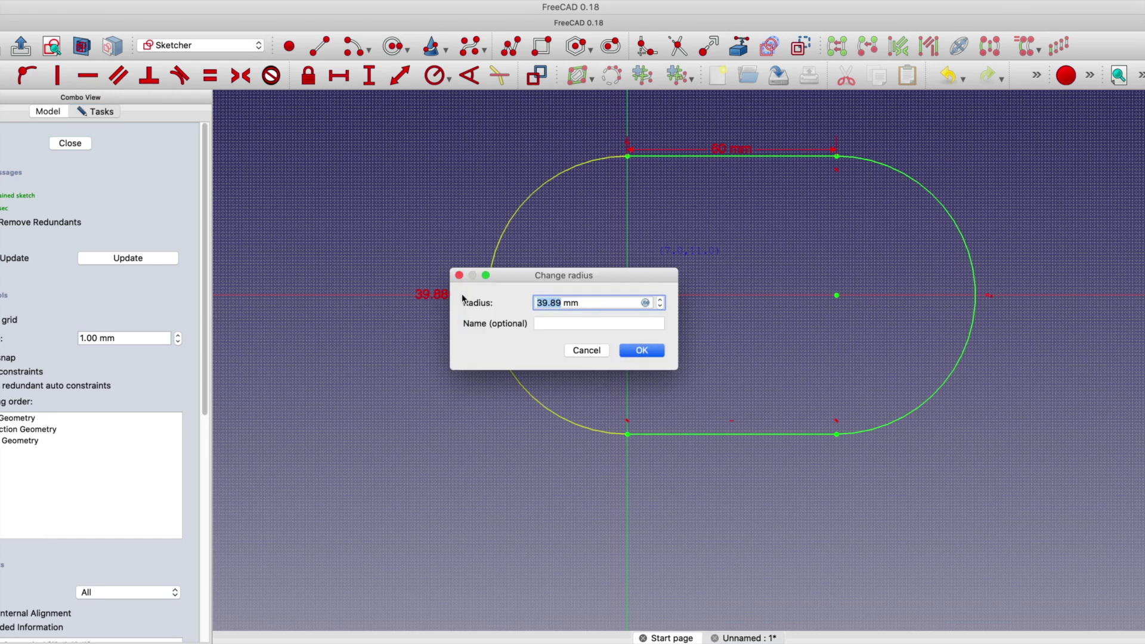
type("8.")
type("4375")
key("Return")
scroll(702, 271, "down", 4)
scroll(698, 275, "up", 5)
scroll(634, 314, "up", 2)
scroll(542, 378, "up", 2)
middle_click_drag(542, 379, 423, 527)
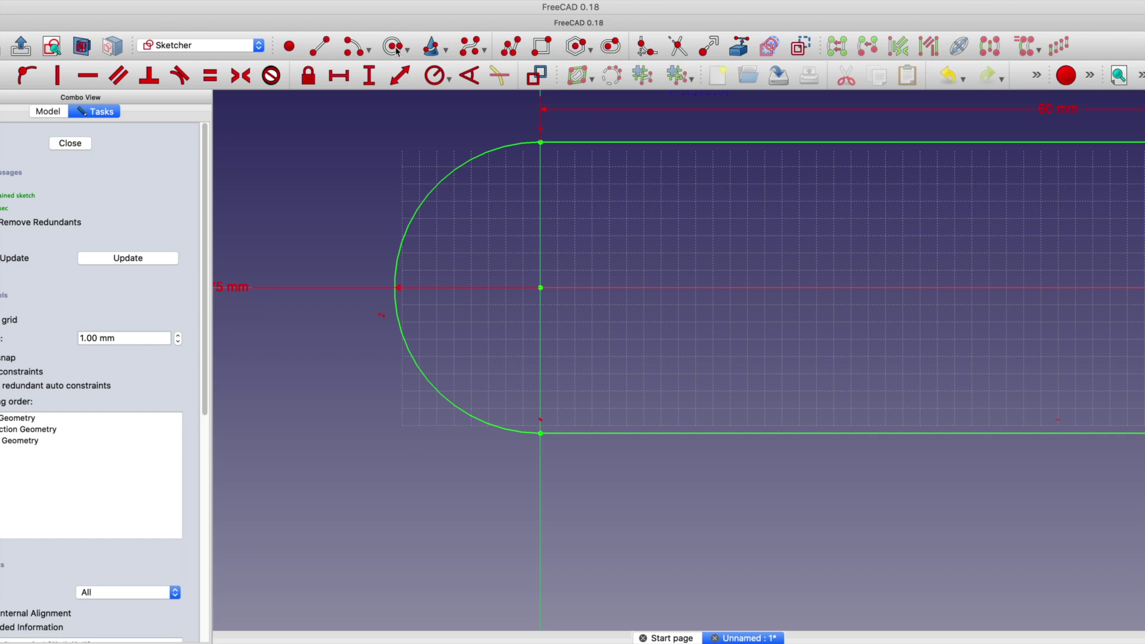
Draw an axle hole centred on the origin with a 4.1875 mm radius.
left_click(540, 287)
left_click(658, 290)
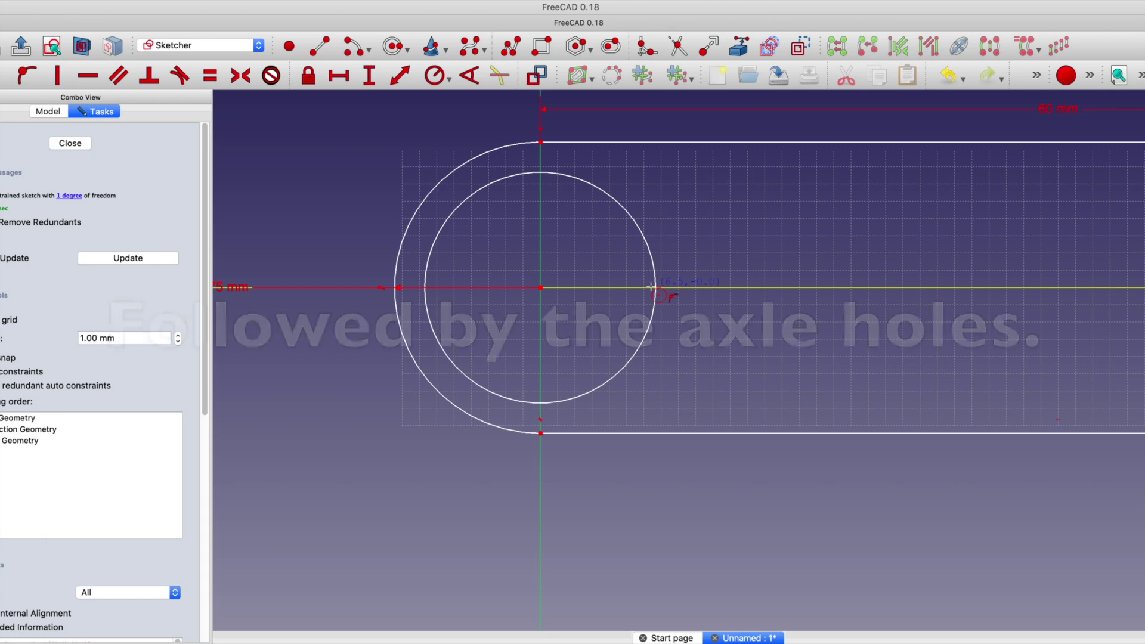
left_click(434, 83)
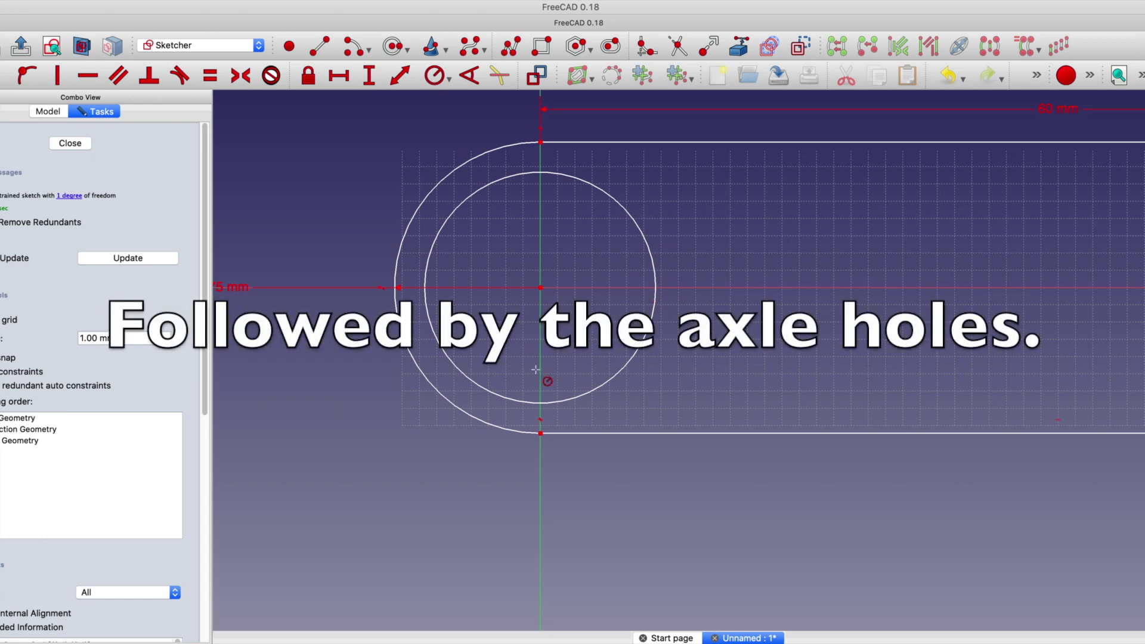
left_click(551, 403)
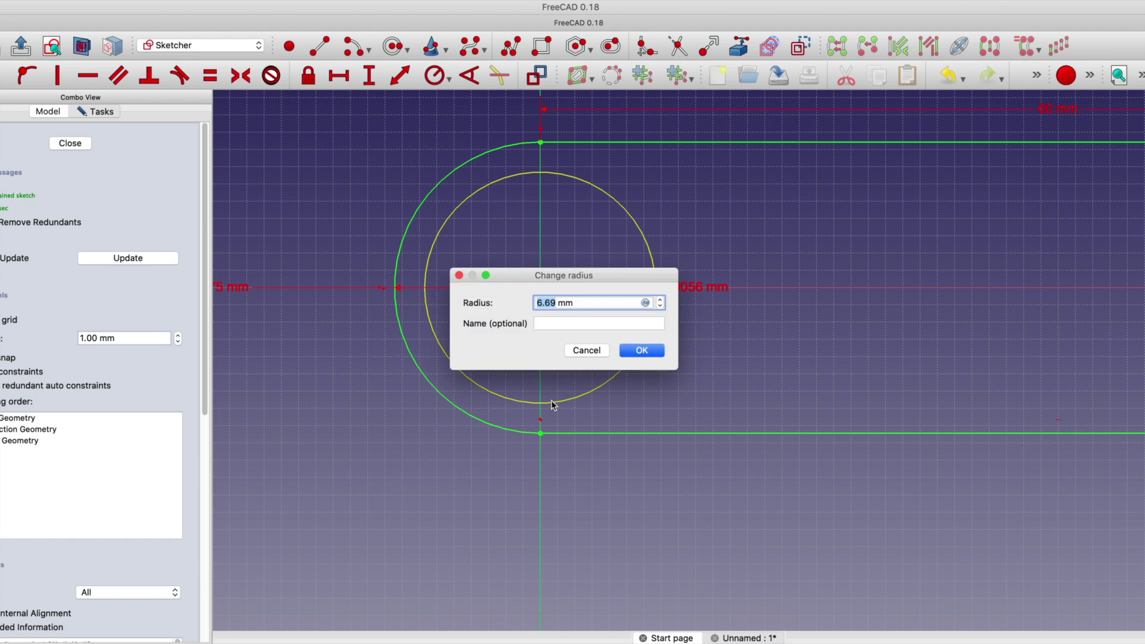
type("4.3")
type("134")
key("BackSpace")
key("BackSpace")
key("BackSpace")
key("BackSpace")
key("BackSpace")
type("187")
key("Return")
scroll(472, 417, "down", 5)
scroll(834, 425, "up", 3)
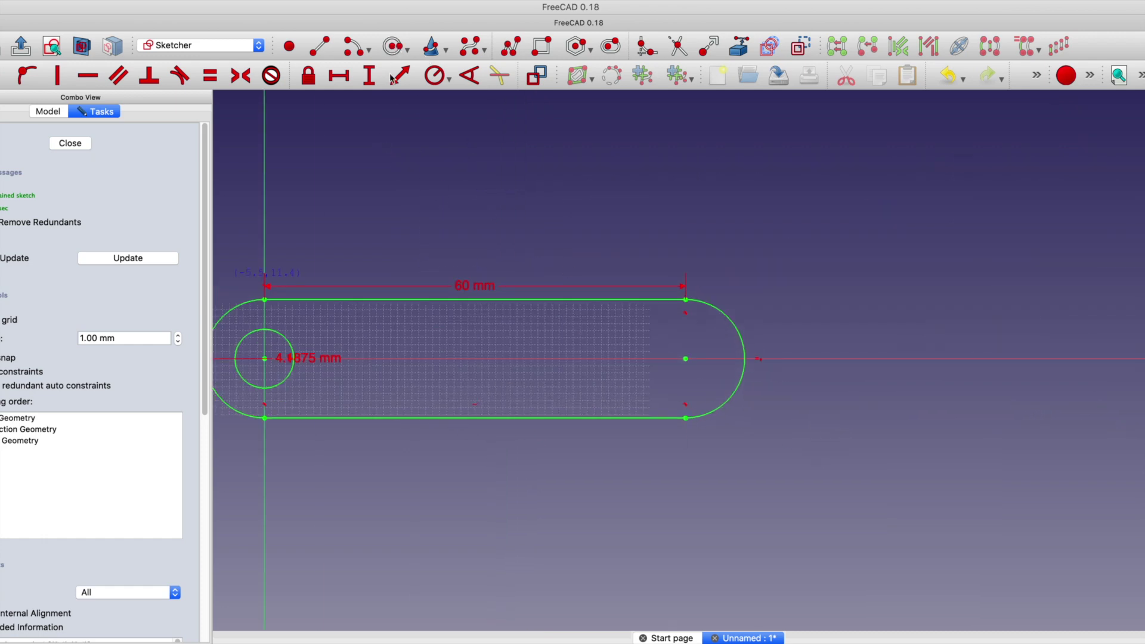
Add a second hole on the right slot end, equal to the first.
left_click(686, 359)
left_click(647, 359)
scroll(914, 320, "down", 3)
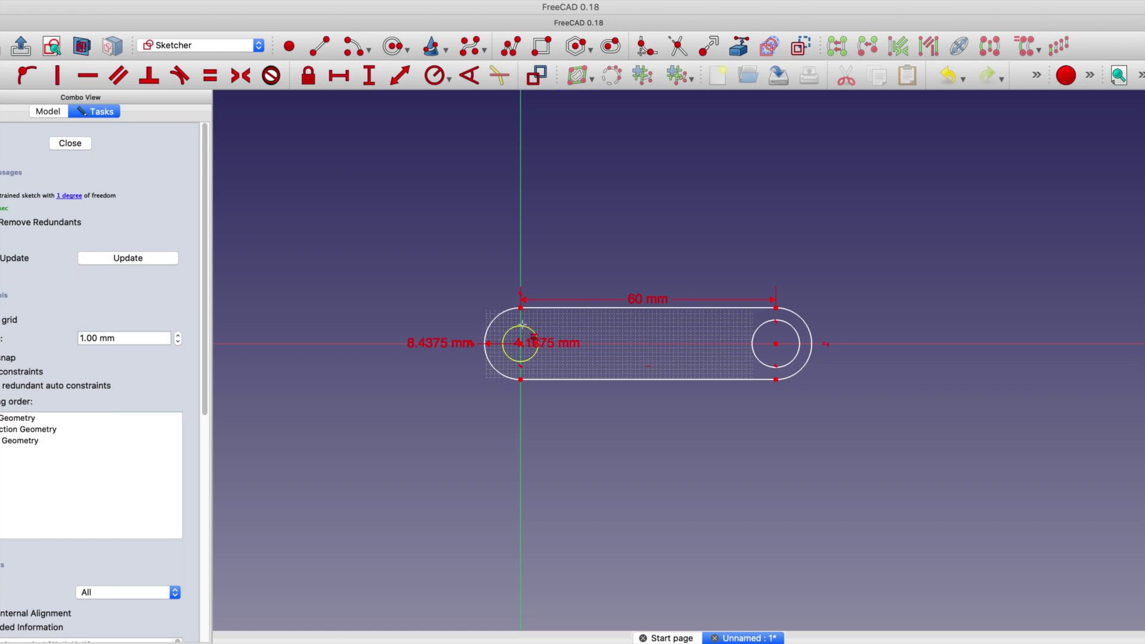
left_click(522, 325)
left_click(756, 329)
scroll(529, 358, "up", 2)
scroll(529, 358, "up", 3)
scroll(525, 354, "up", 3)
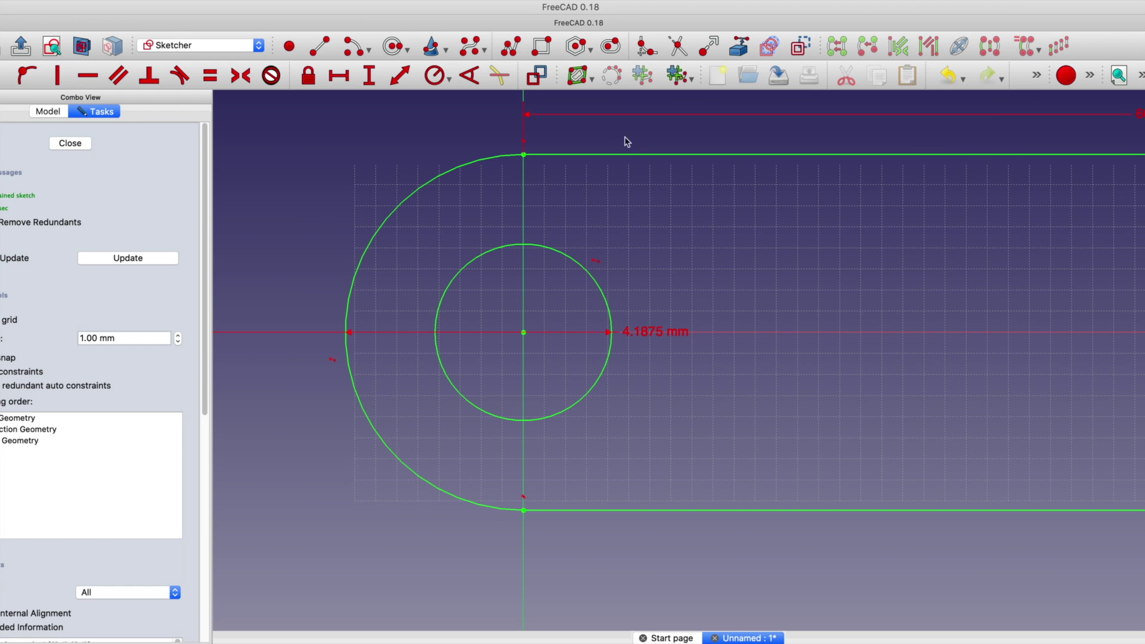
mouse_move(678, 340)
left_mouse_down()
mouse_move(603, 491)
mouse_move(545, 575)
mouse_move(528, 580)
left_mouse_up()
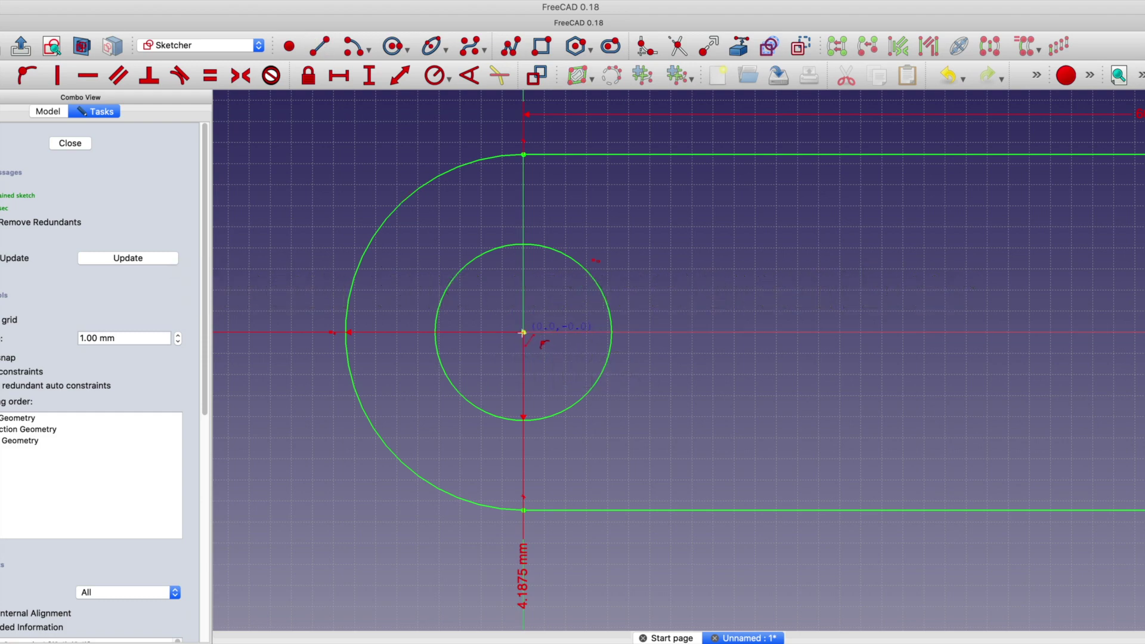
scroll(525, 334, "down", 4)
left_click(524, 332)
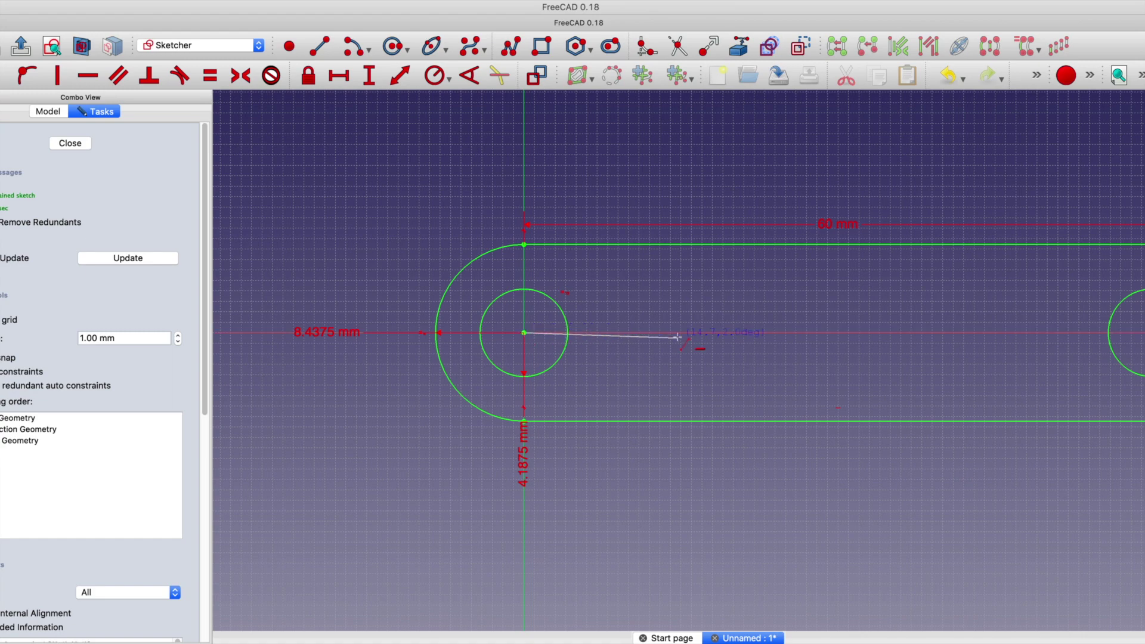
Draw a horizontal line from the origin and constrain it to 15 mm.
left_click(707, 332)
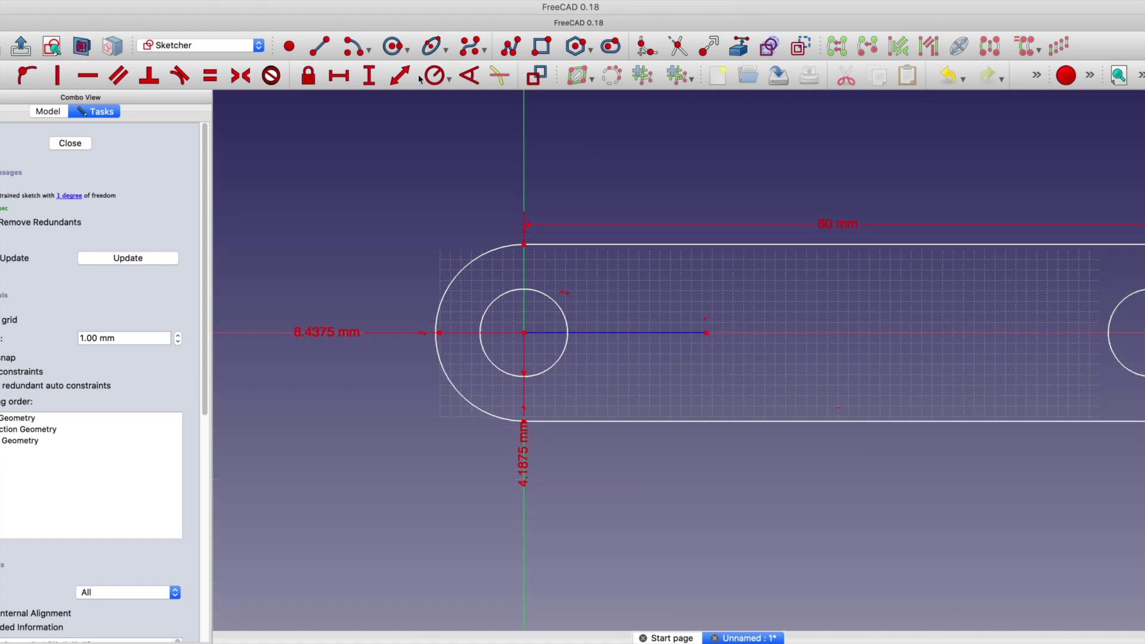
left_click(399, 77)
left_click(629, 332)
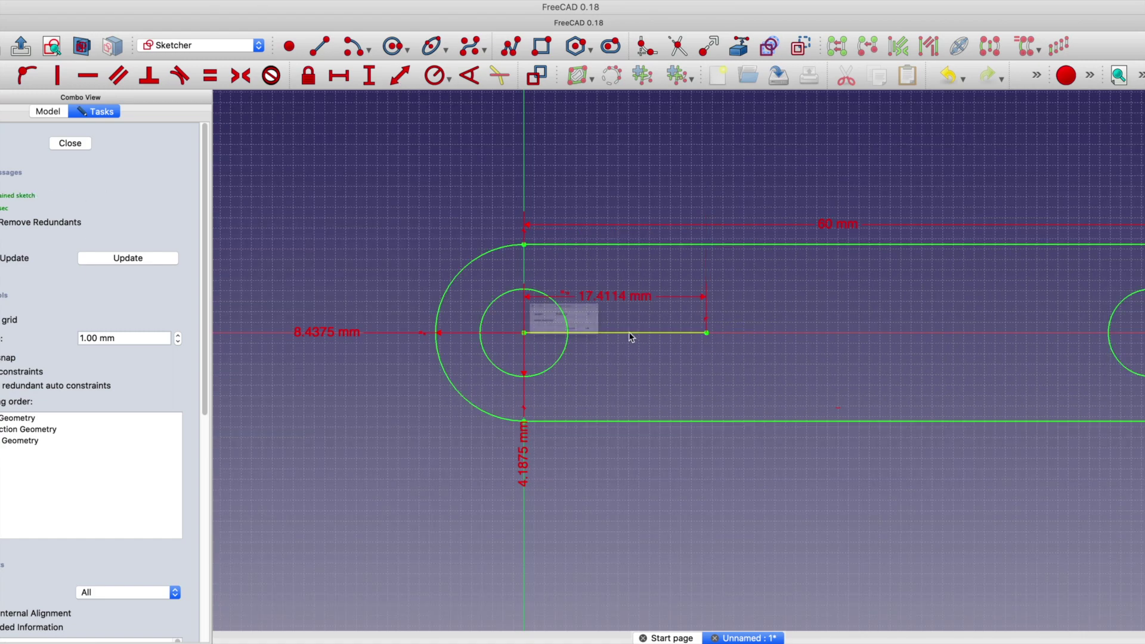
type("15")
key("Return")
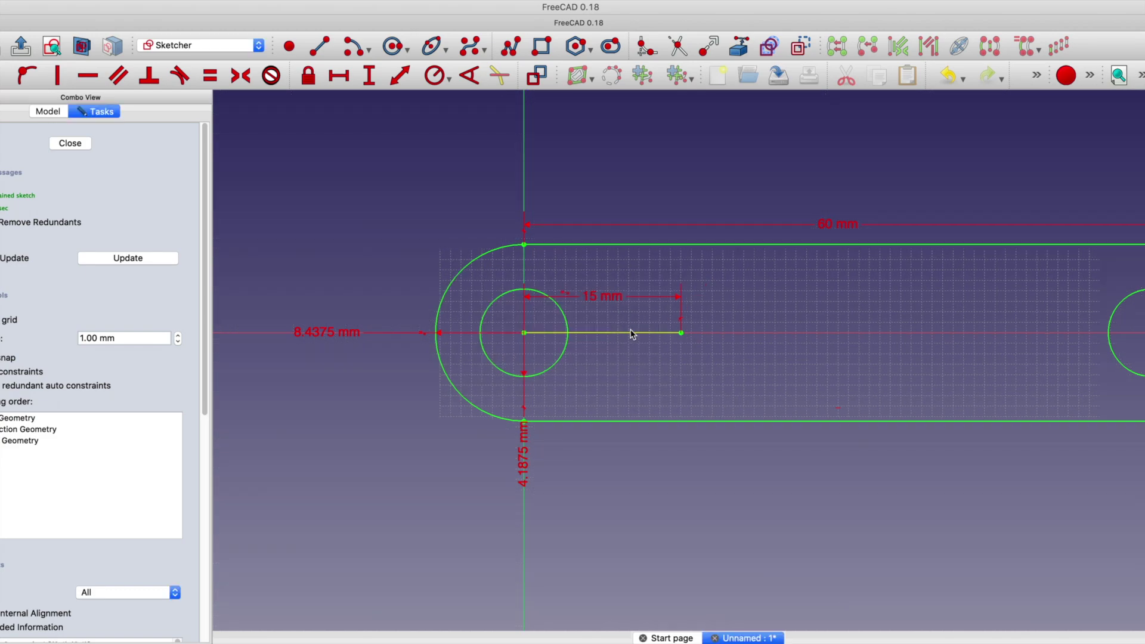
left_click_drag(615, 297, 618, 273)
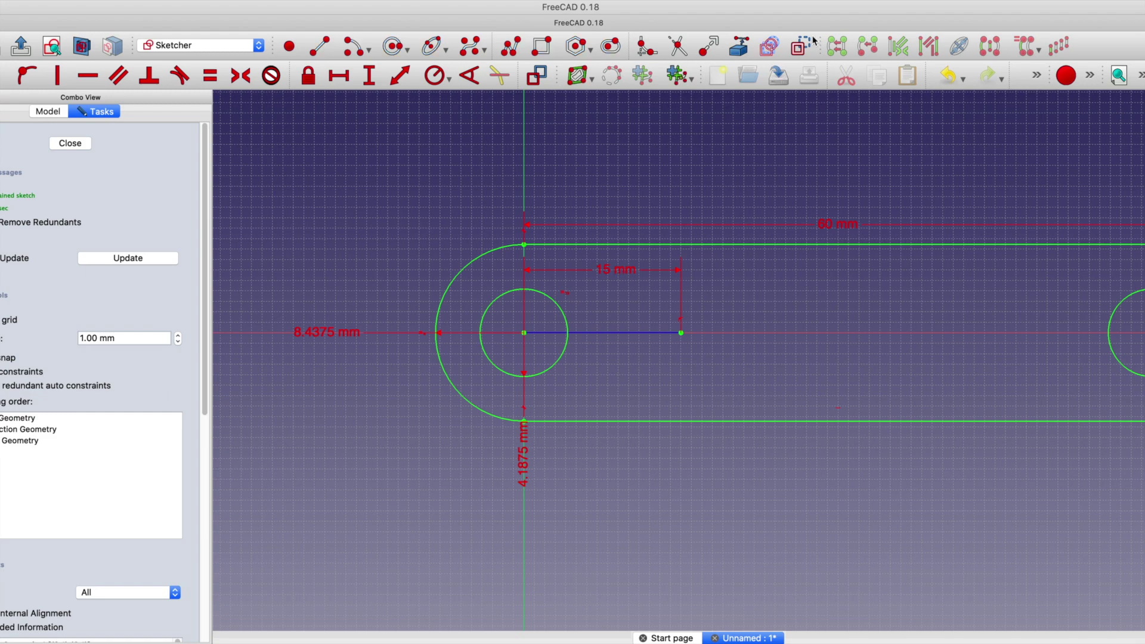
Draw a rectangle near the line's end and make it a square.
left_click(542, 46)
left_click(631, 296)
left_click(735, 374)
scroll(718, 374, "up", 3)
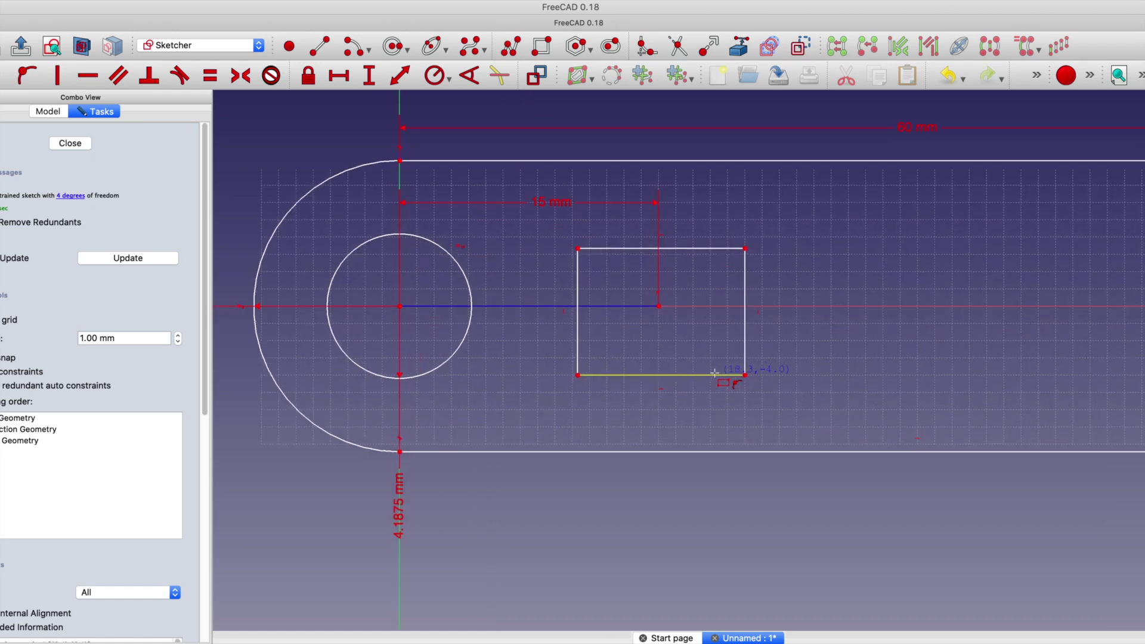
left_click(210, 75)
left_click(577, 281)
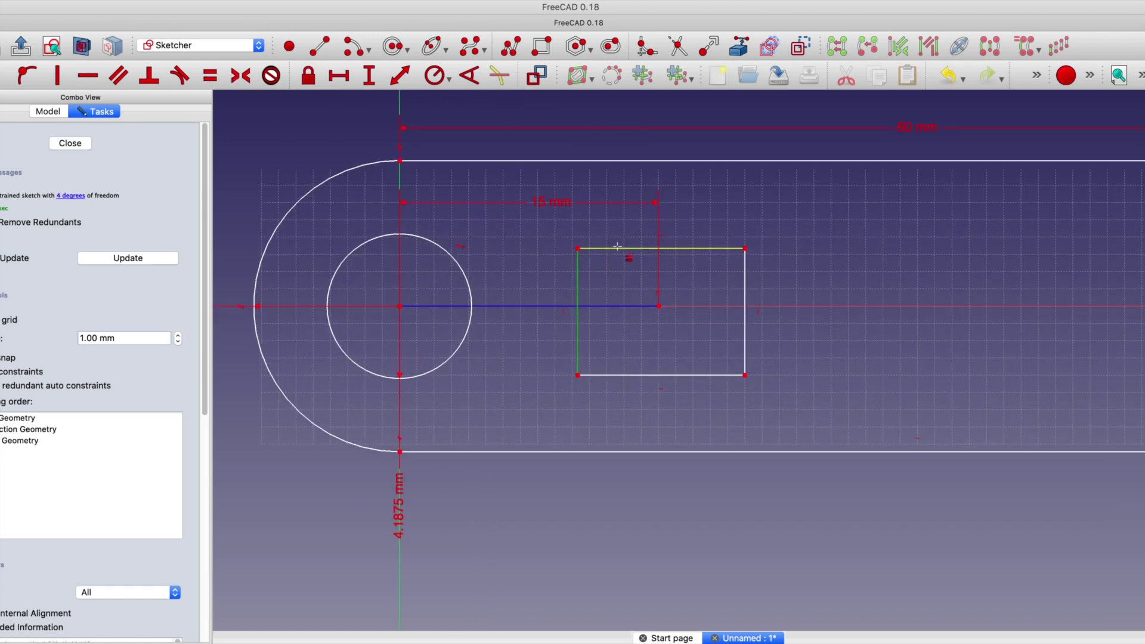
left_click(618, 248)
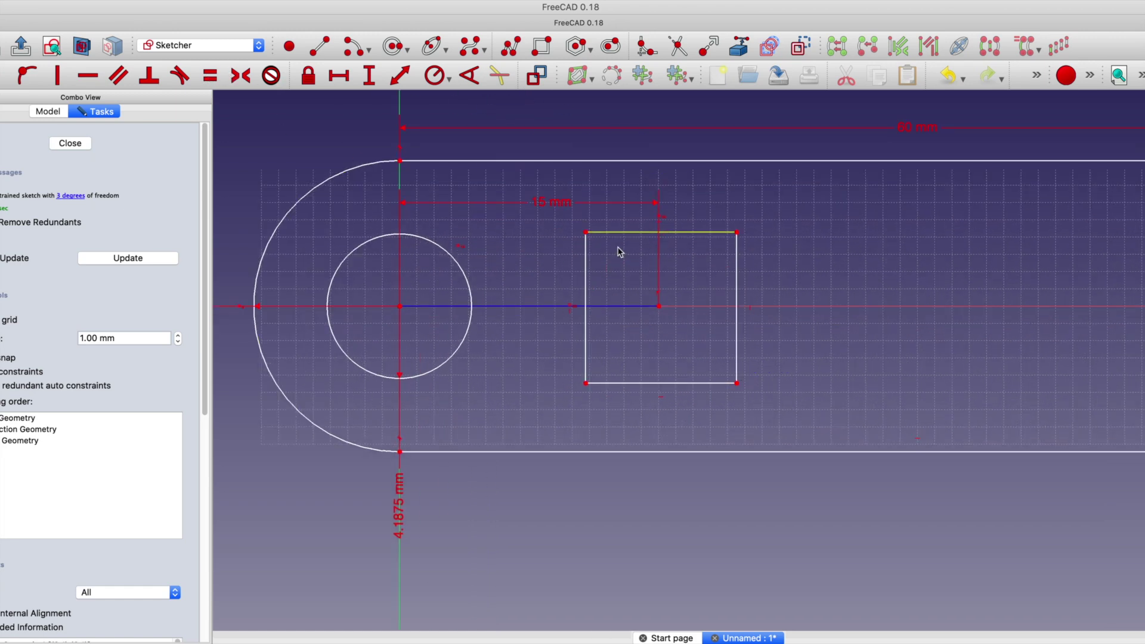
Set the square's side to 6.2 mm and centre it symmetrically on the line's end.
left_click(400, 77)
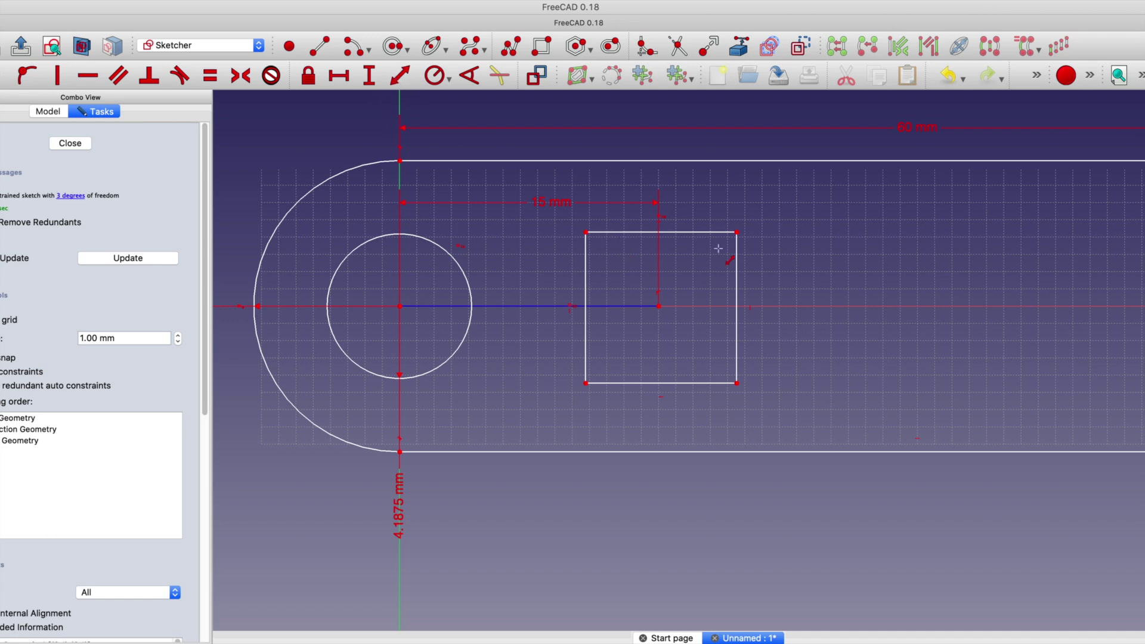
left_click(683, 232)
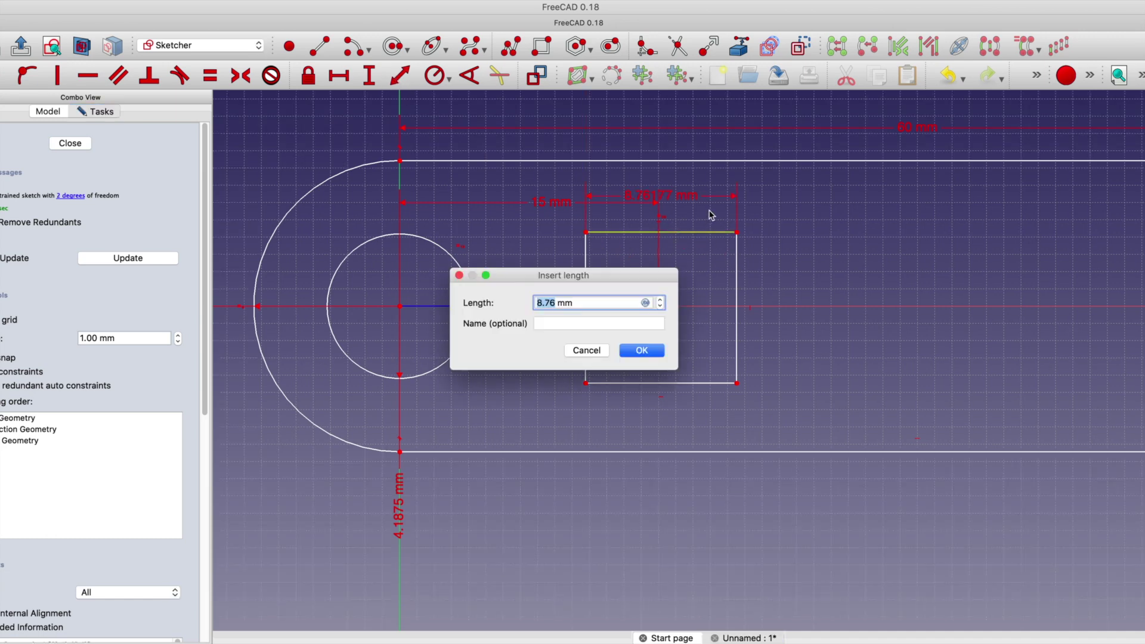
type("6.")
key("Return")
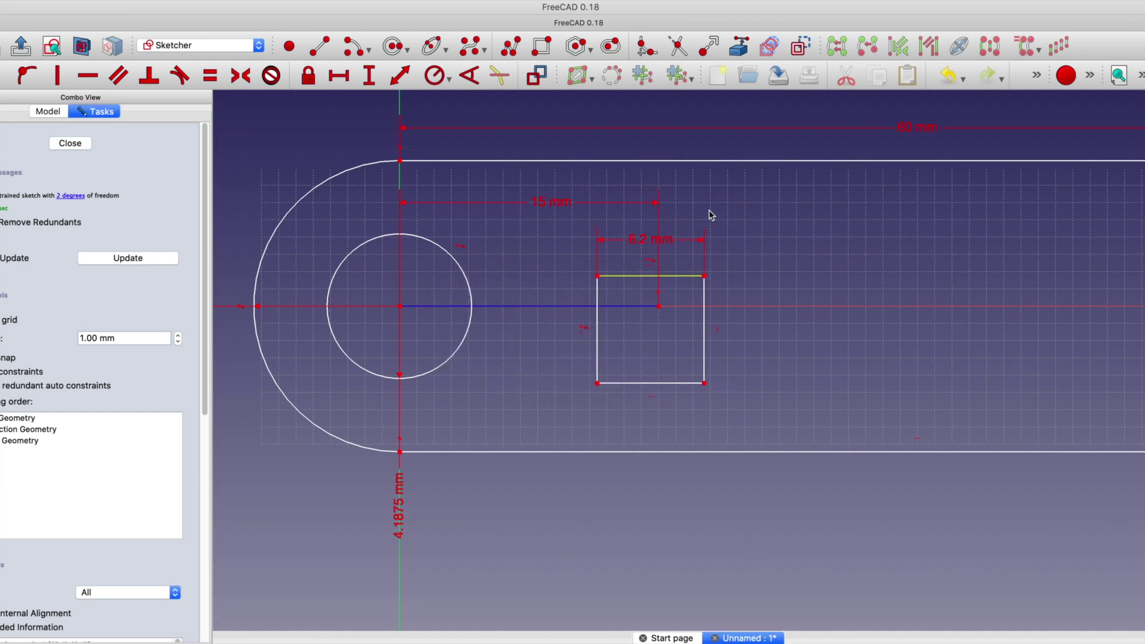
left_click(242, 80)
left_click(597, 276)
left_click(659, 306)
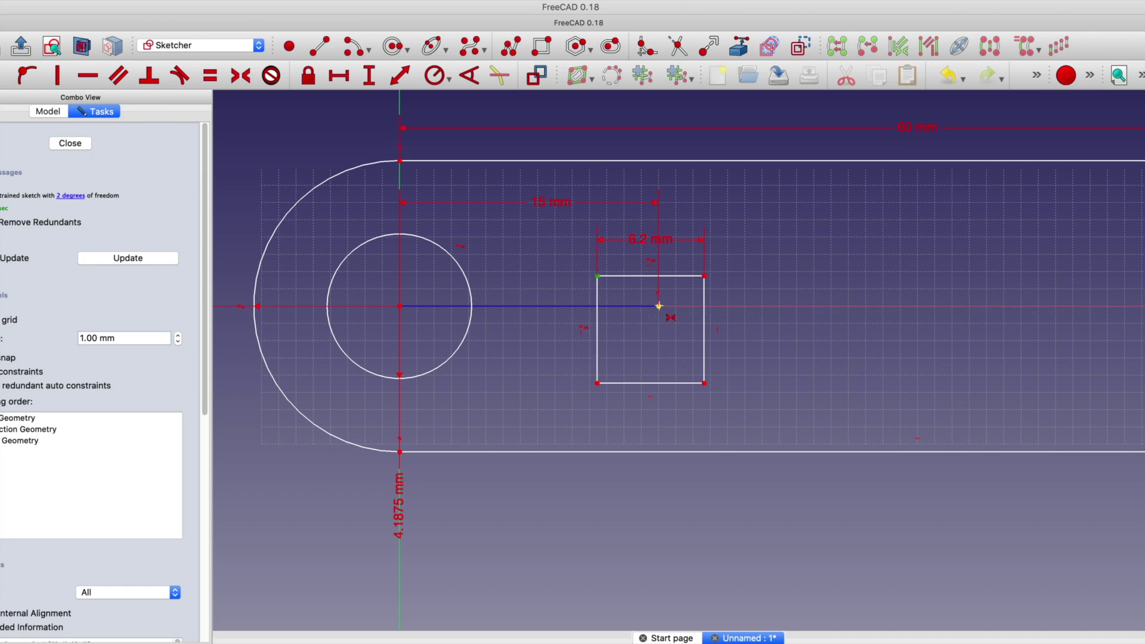
left_click(706, 383)
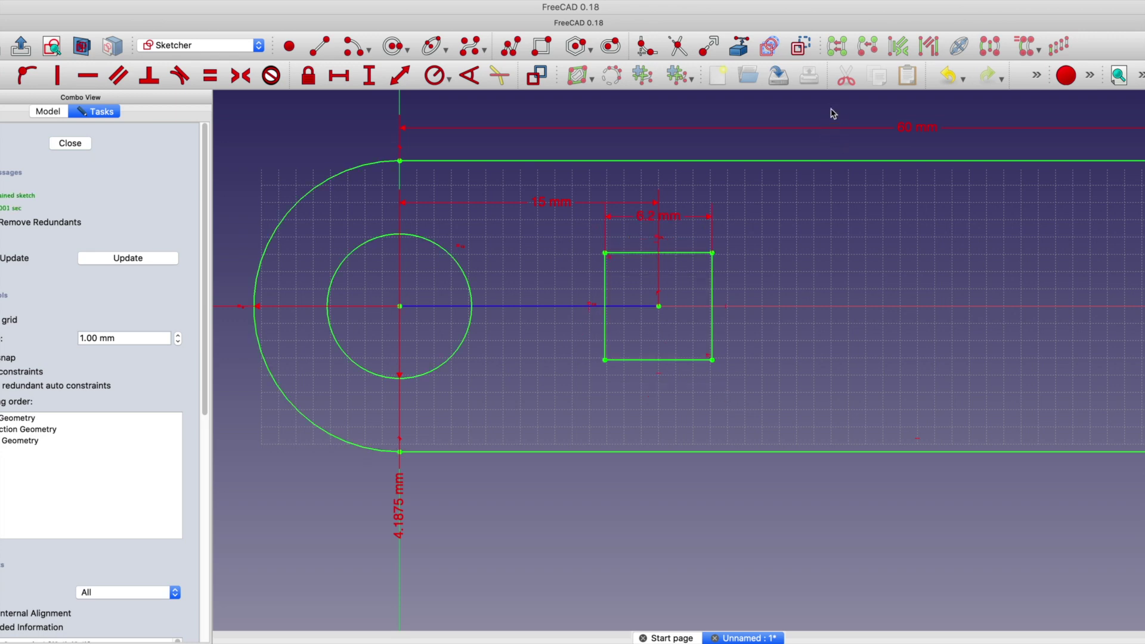
right_click(714, 287)
Delete the square's right edge and the slot's left edge.
left_click(714, 287)
key("Delete")
left_click(606, 291)
key("Delete")
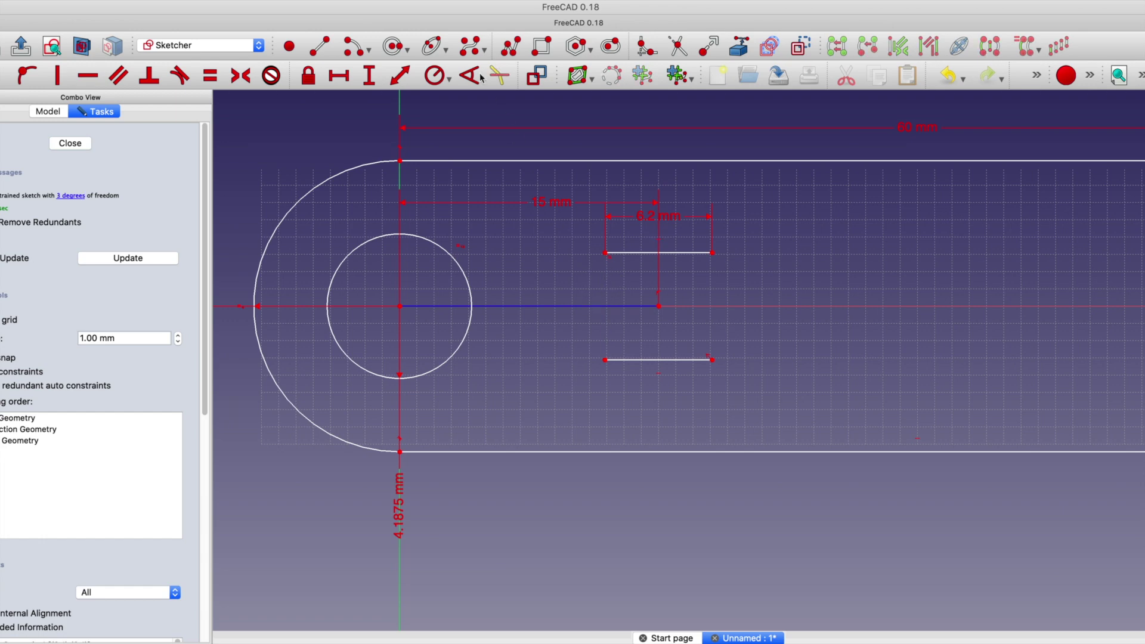
Draw centre-point arcs closing the right and left ends around the middle point.
left_click(356, 50)
scroll(683, 289, "up", 5)
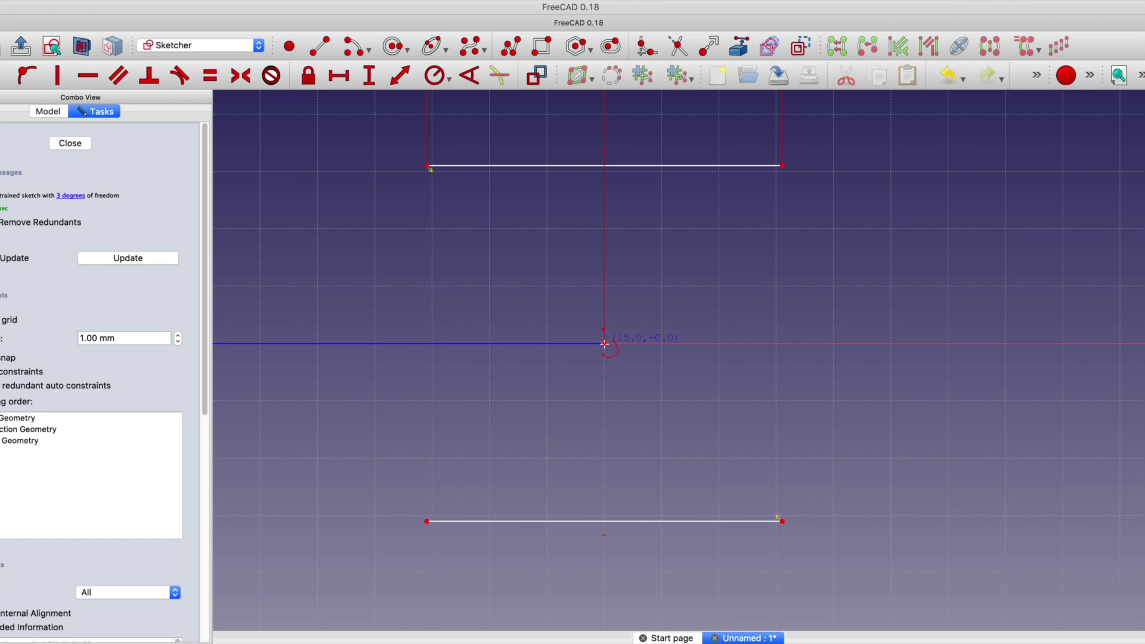
left_click(604, 343)
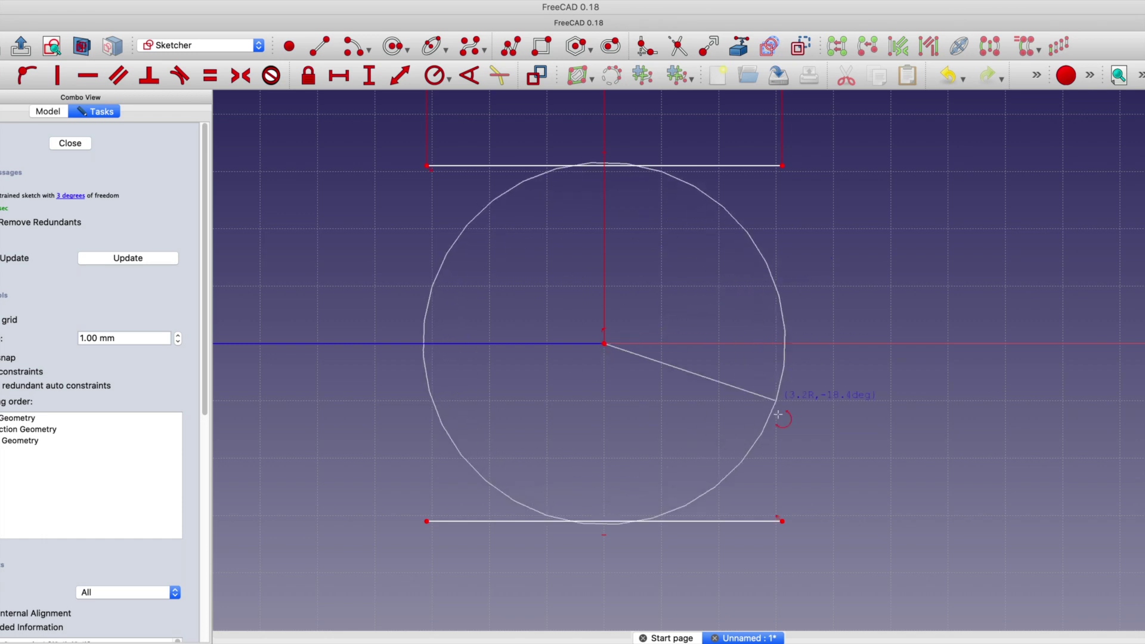
scroll(782, 519, "up", 4)
scroll(769, 514, "up", 1)
left_click(769, 513)
scroll(768, 520, "down", 5)
scroll(771, 286, "up", 2)
scroll(765, 304, "up", 2)
left_click(752, 320)
scroll(786, 299, "down", 2)
scroll(849, 286, "down", 3)
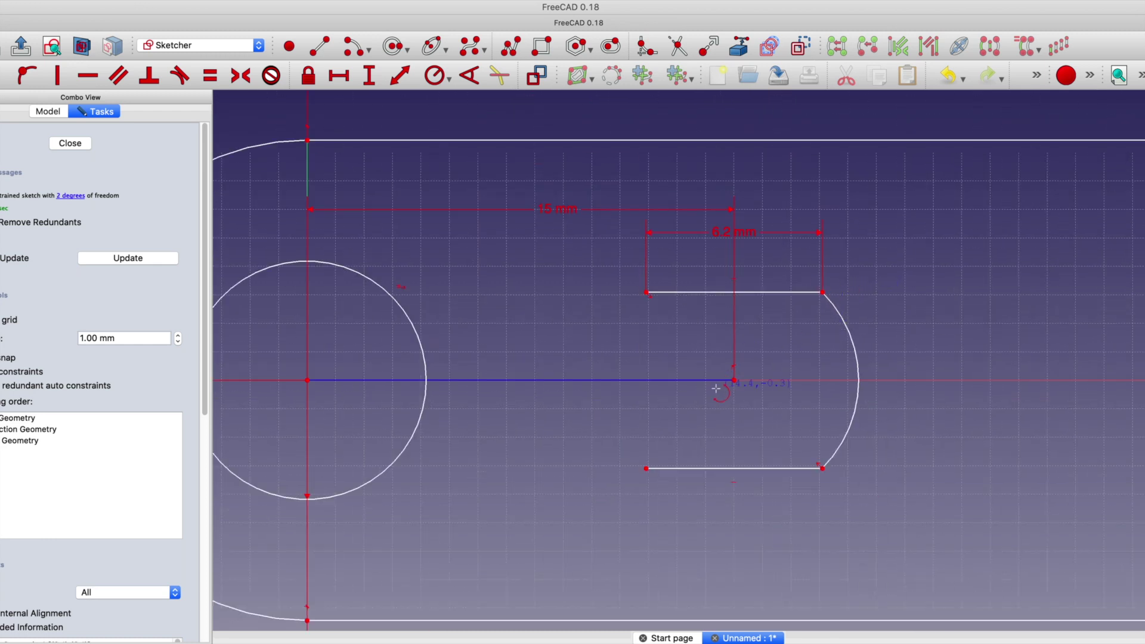
left_click(734, 381)
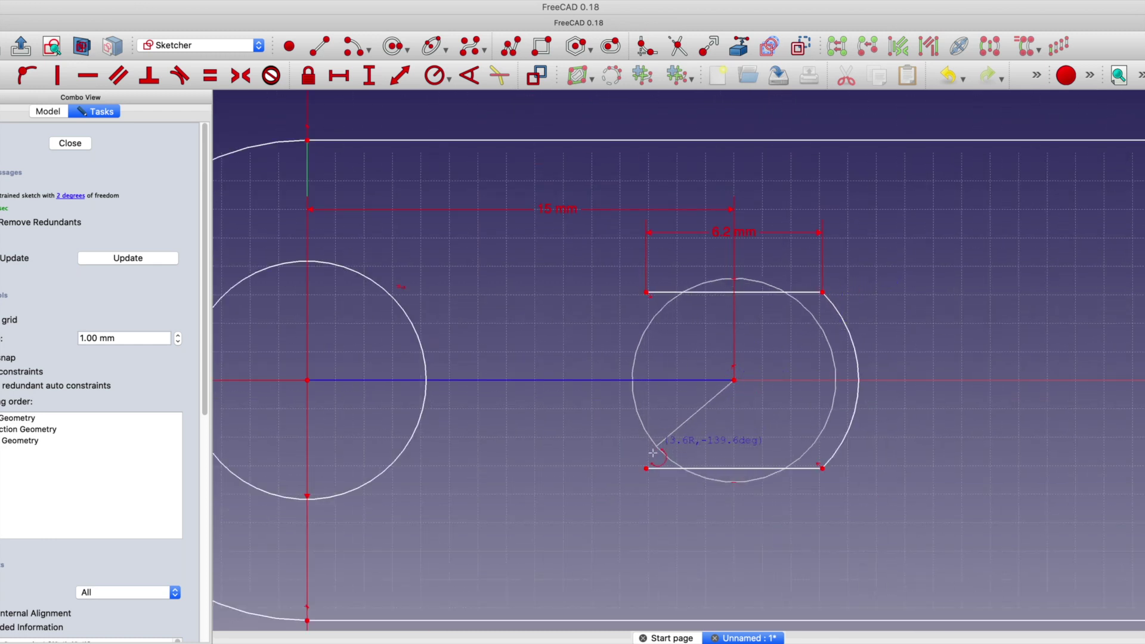
left_click(647, 468)
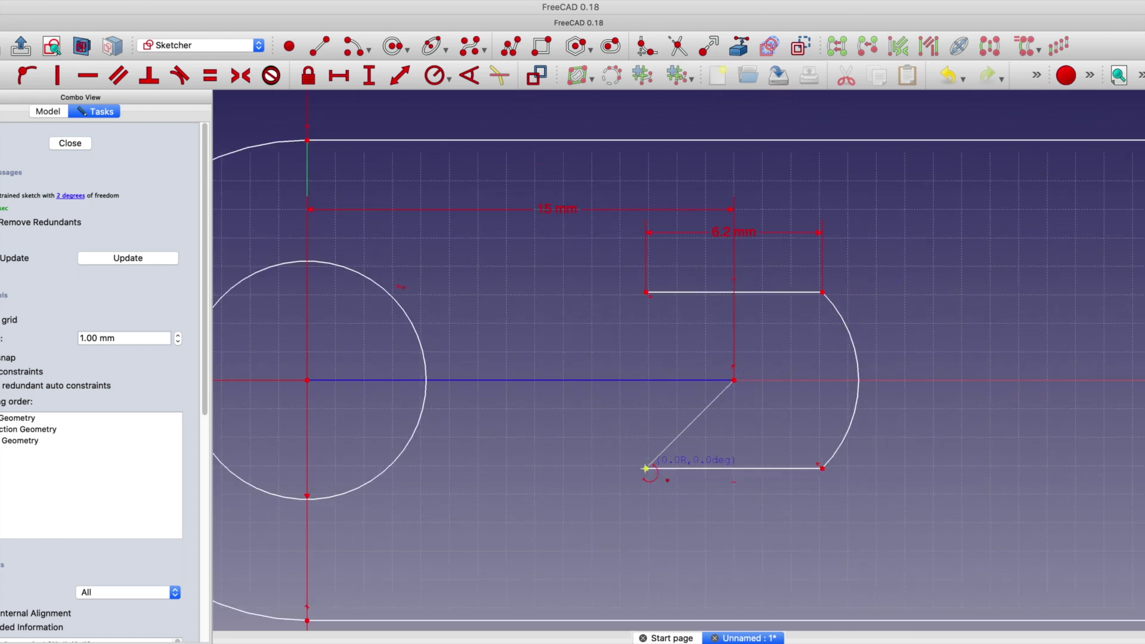
left_click(647, 278)
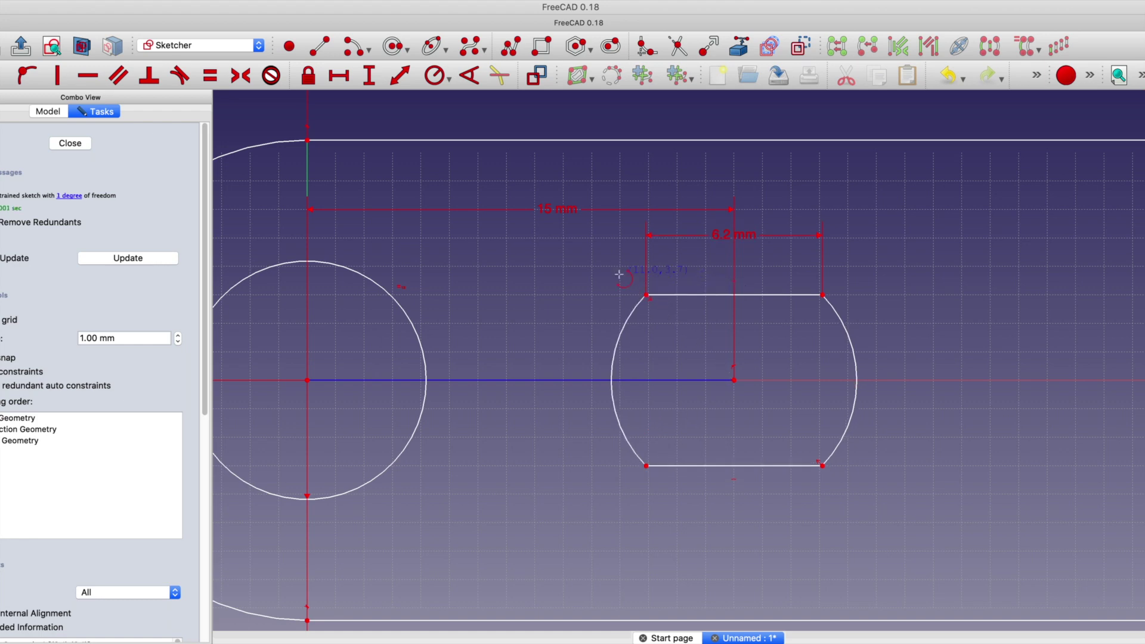
Constrain the top-left corner 3 mm vertically from the centre point.
left_click(374, 80)
left_click(646, 296)
left_click(734, 380)
left_click(652, 353)
scroll(589, 336, "down", 5)
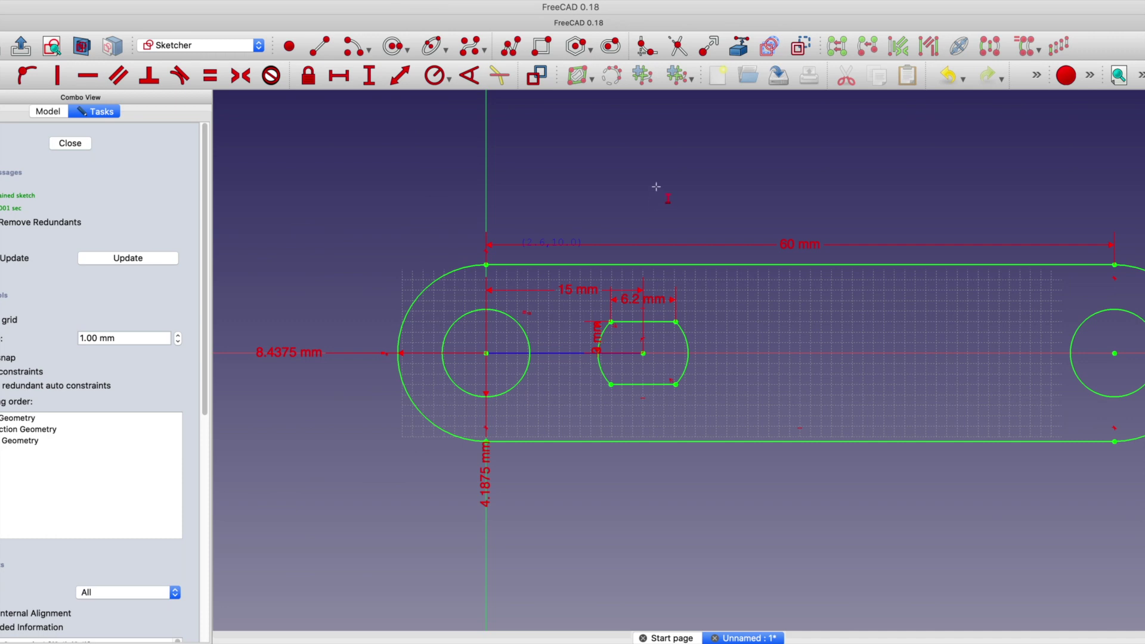
scroll(507, 159, "down", 1)
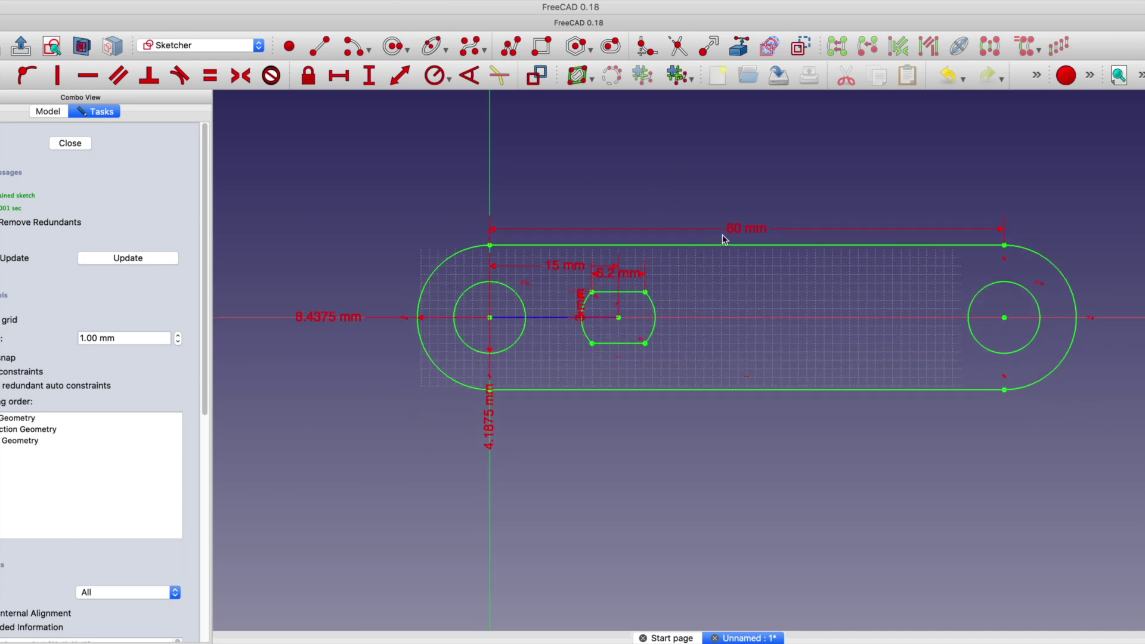
Move the 60, 15 and 6.2 mm dimensions clear and close the sketch.
left_click_drag(746, 231, 745, 193)
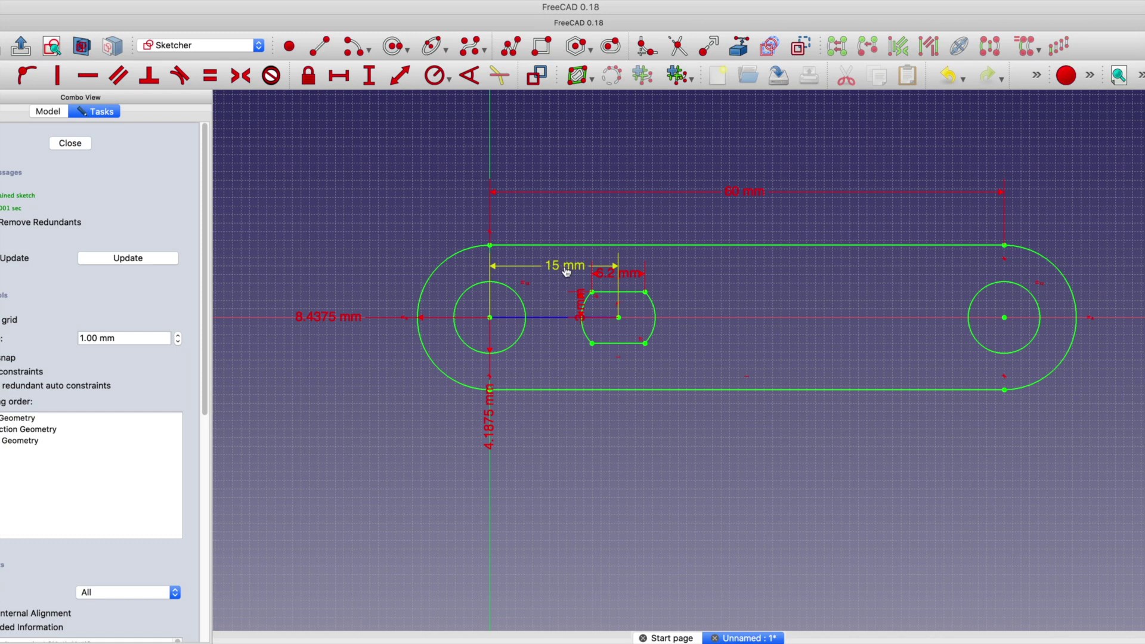
left_click_drag(566, 272, 570, 218)
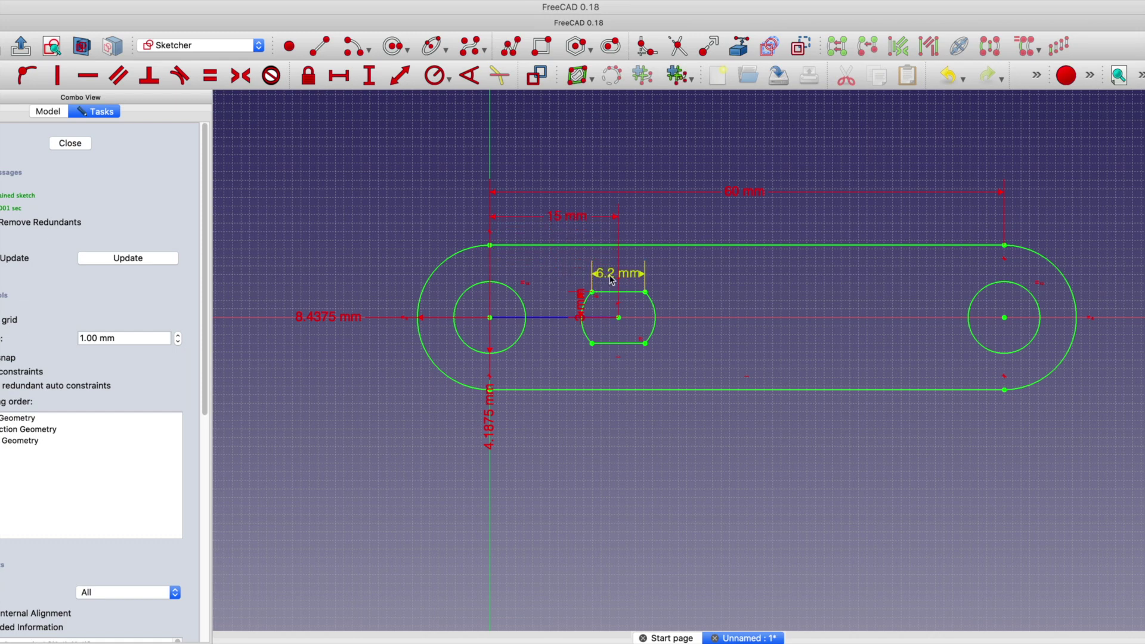
left_click_drag(613, 279, 610, 234)
left_click_drag(629, 237, 682, 234)
left_click(69, 146)
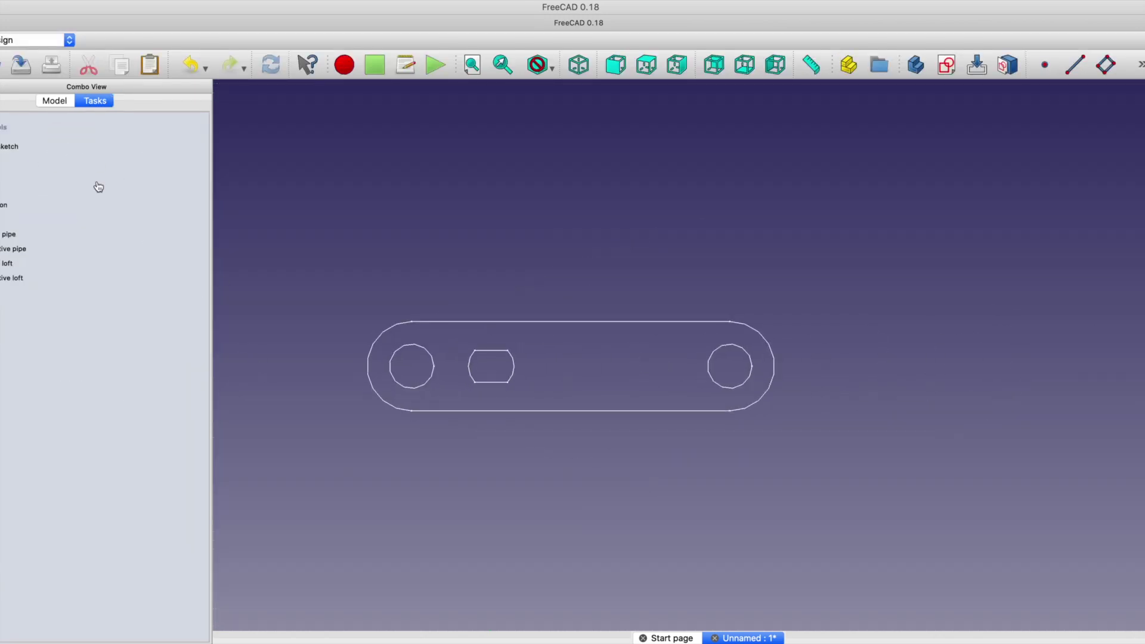
Select the sketch in the model tree and pad it 4 mm into a plate.
left_click(55, 101)
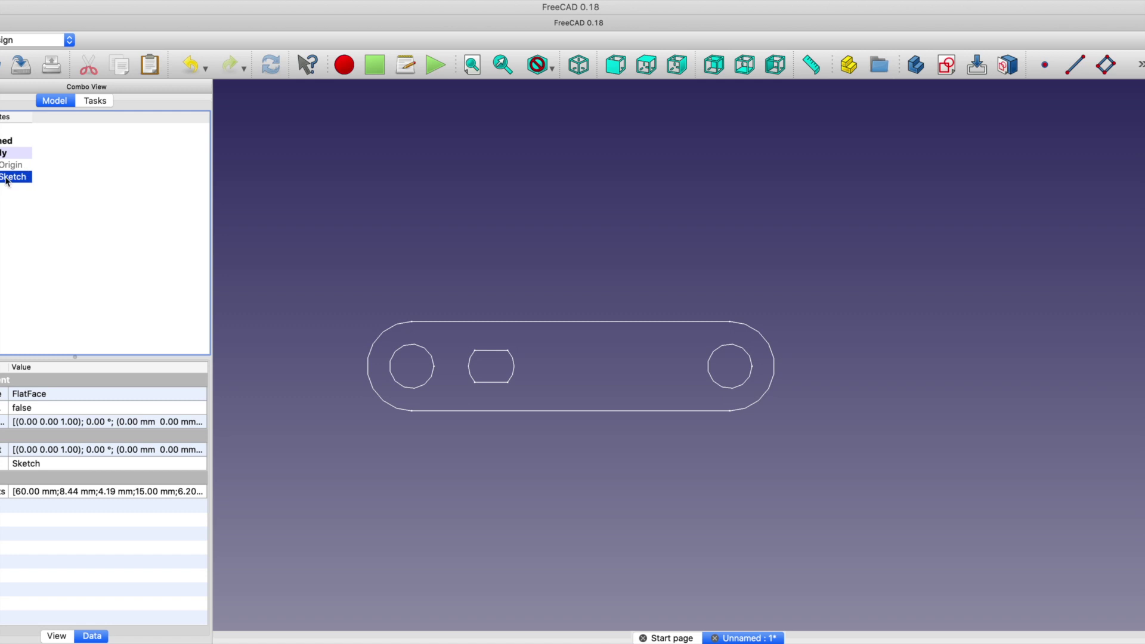
left_click(92, 102)
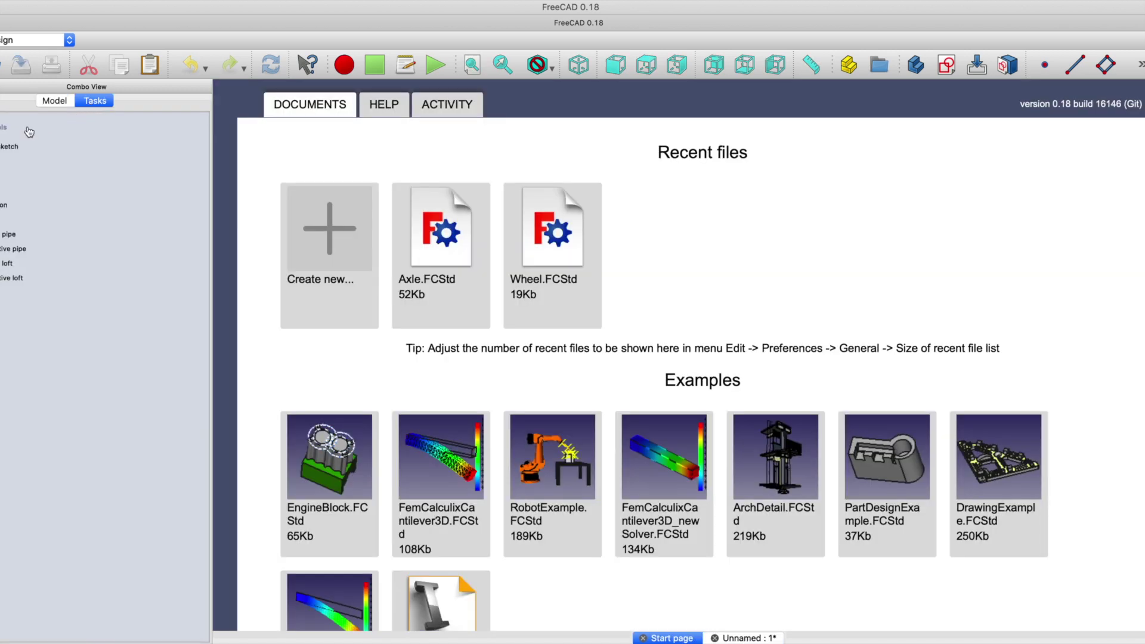
left_click(644, 638)
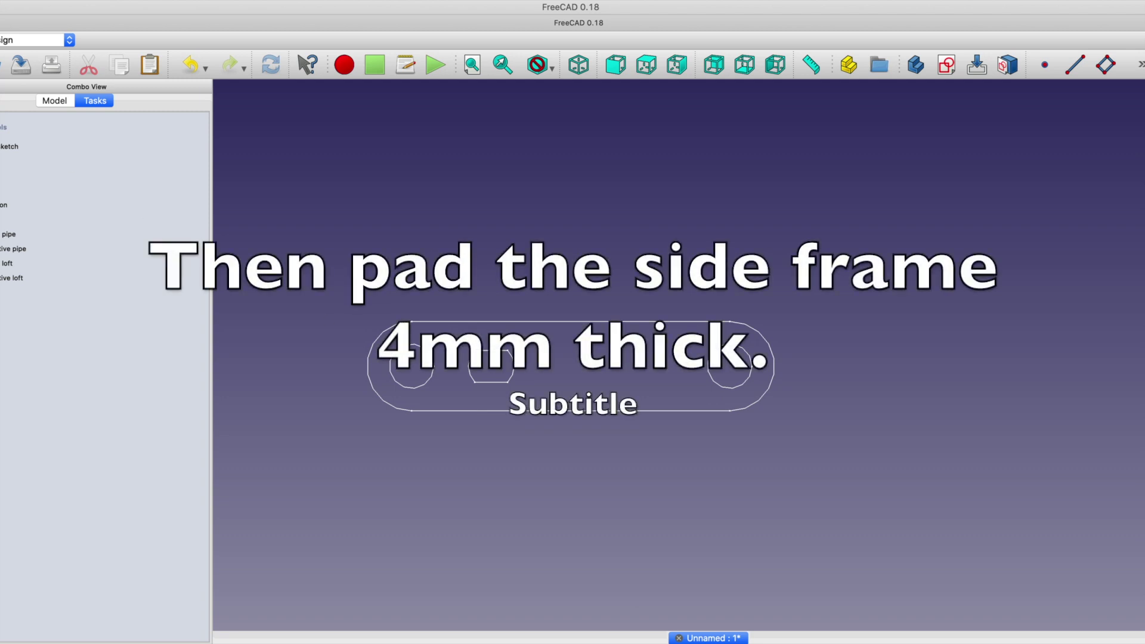
left_click(9, 160)
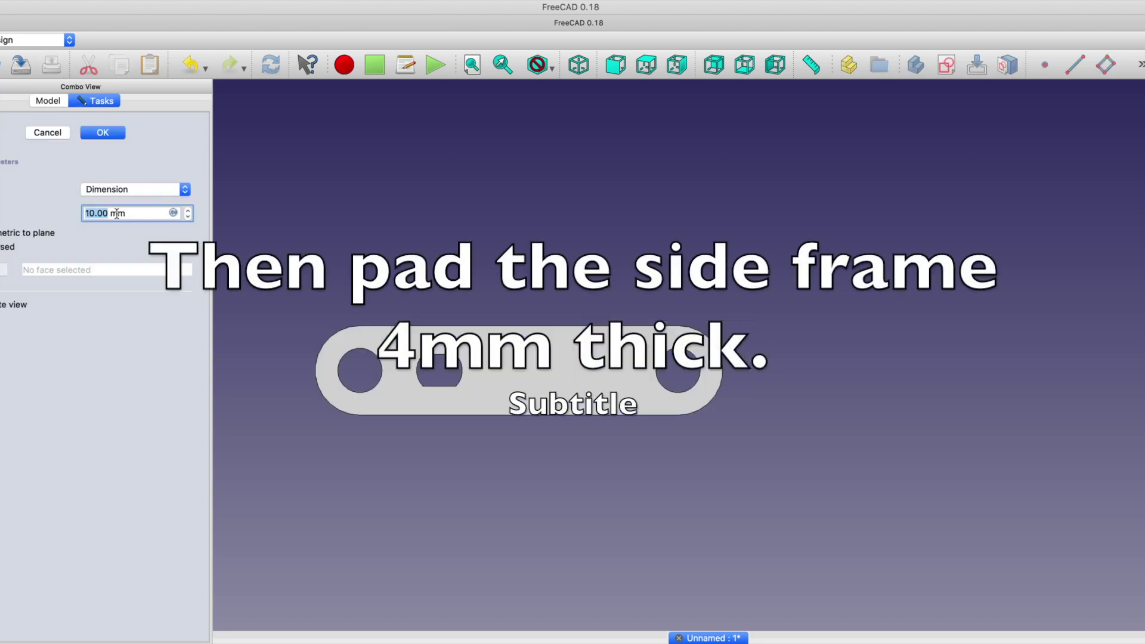
type("4")
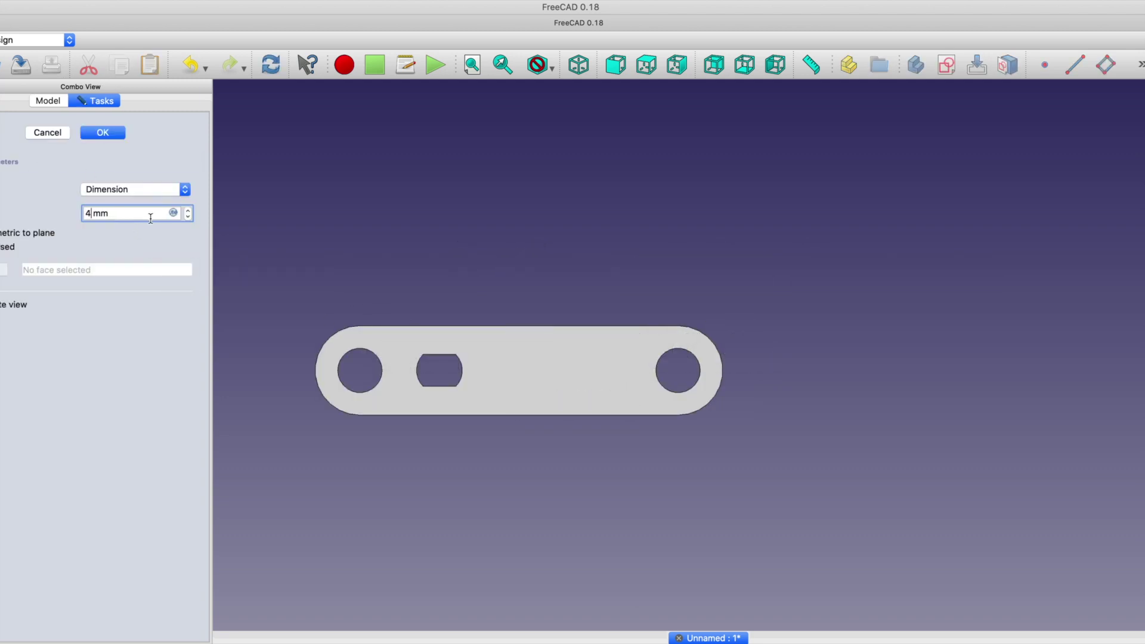
left_click(103, 132)
middle_click_drag(736, 274, 848, 262)
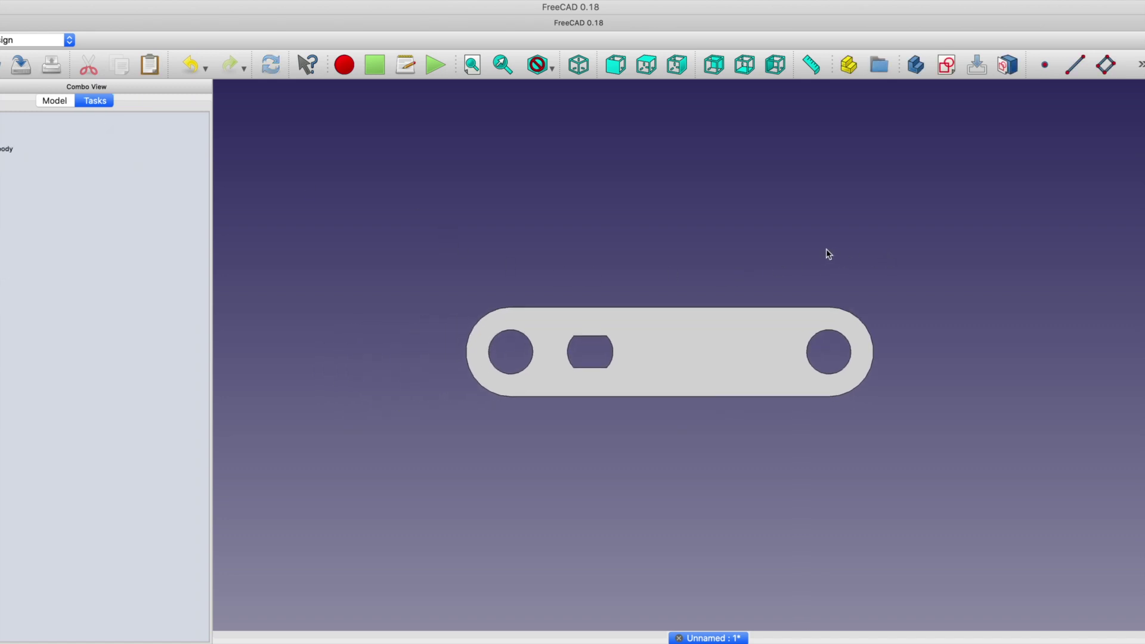
mouse_move(647, 274)
middle_mouse_down()
mouse_move(650, 206)
mouse_move(825, 197)
middle_mouse_up()
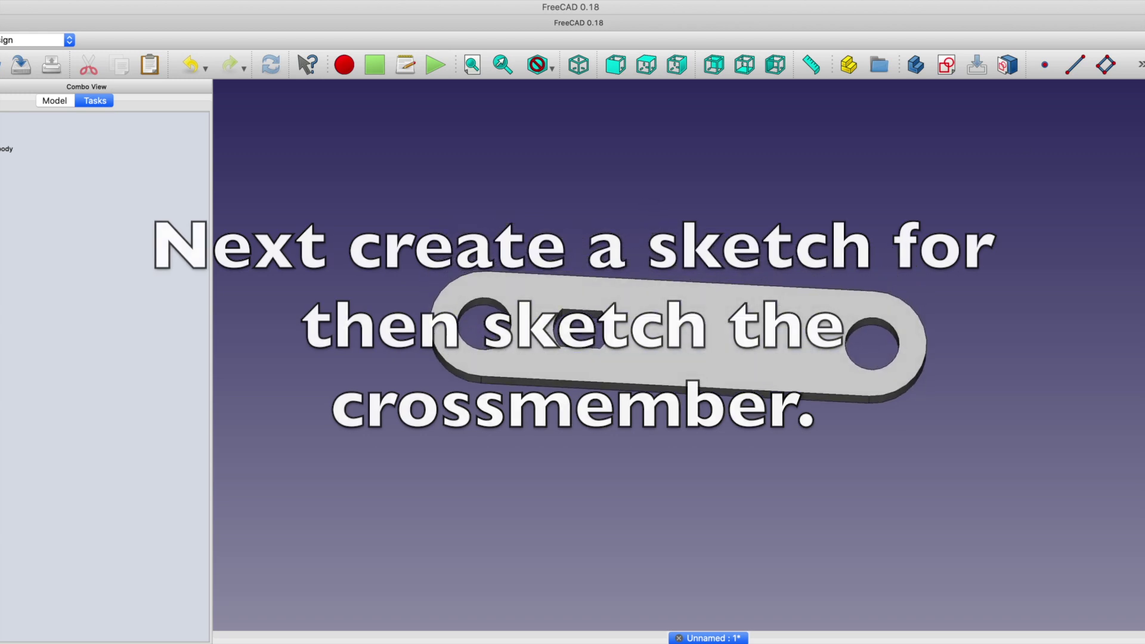
Start a new sketch on the plate's top face, viewed from above.
key("2")
left_click(656, 379)
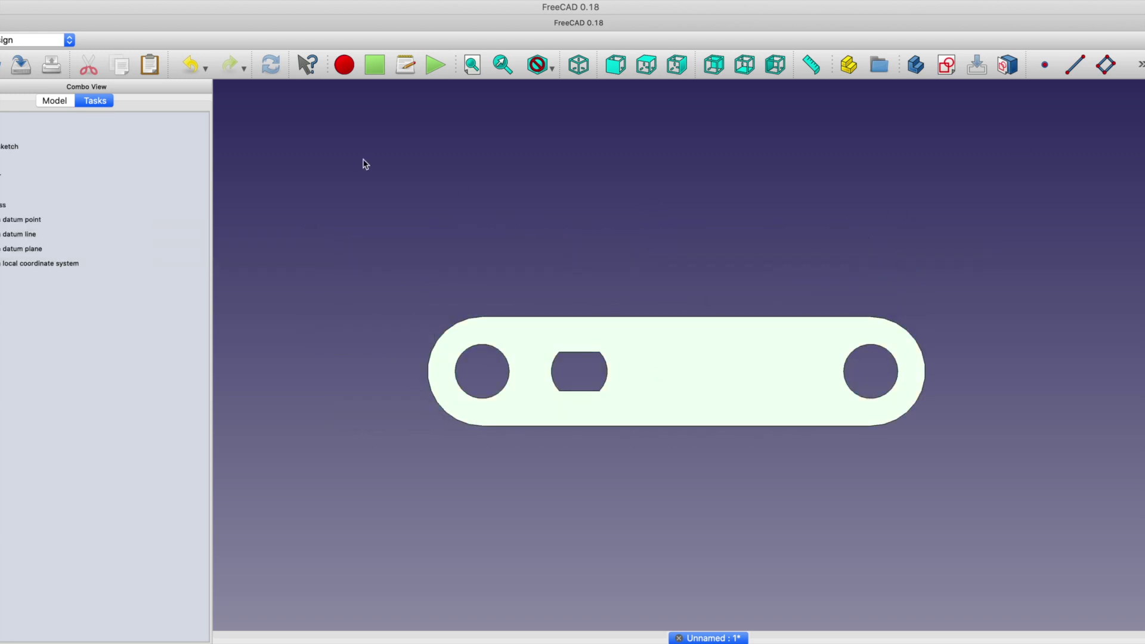
left_click(37, 150)
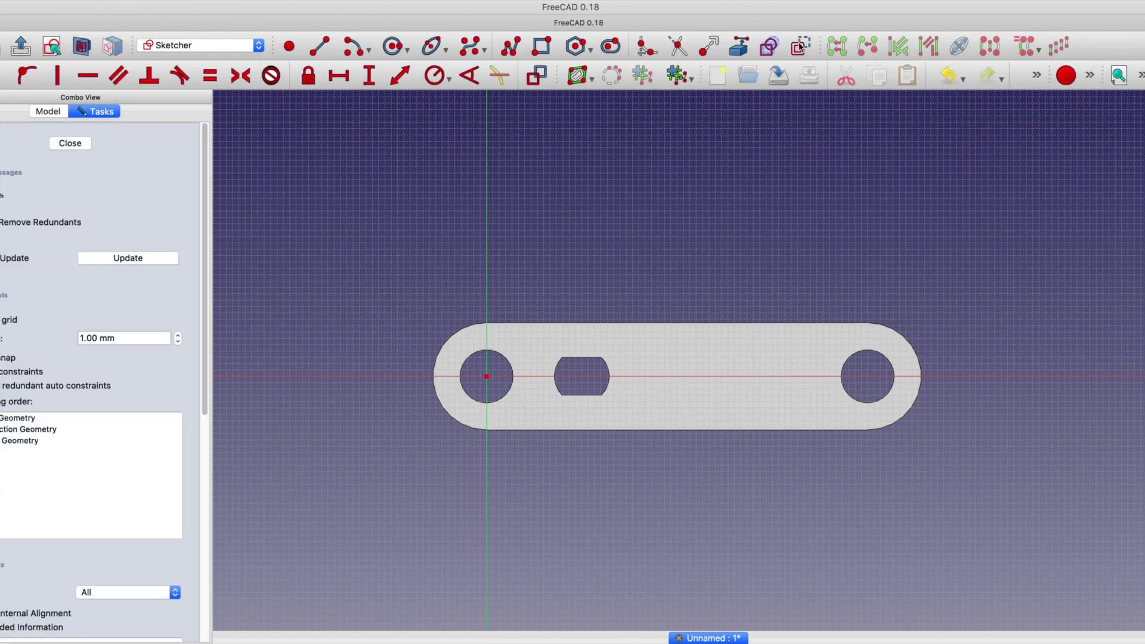
Draw a horizontal line from the origin and constrain it to 45 mm.
left_click(321, 48)
left_click(487, 376)
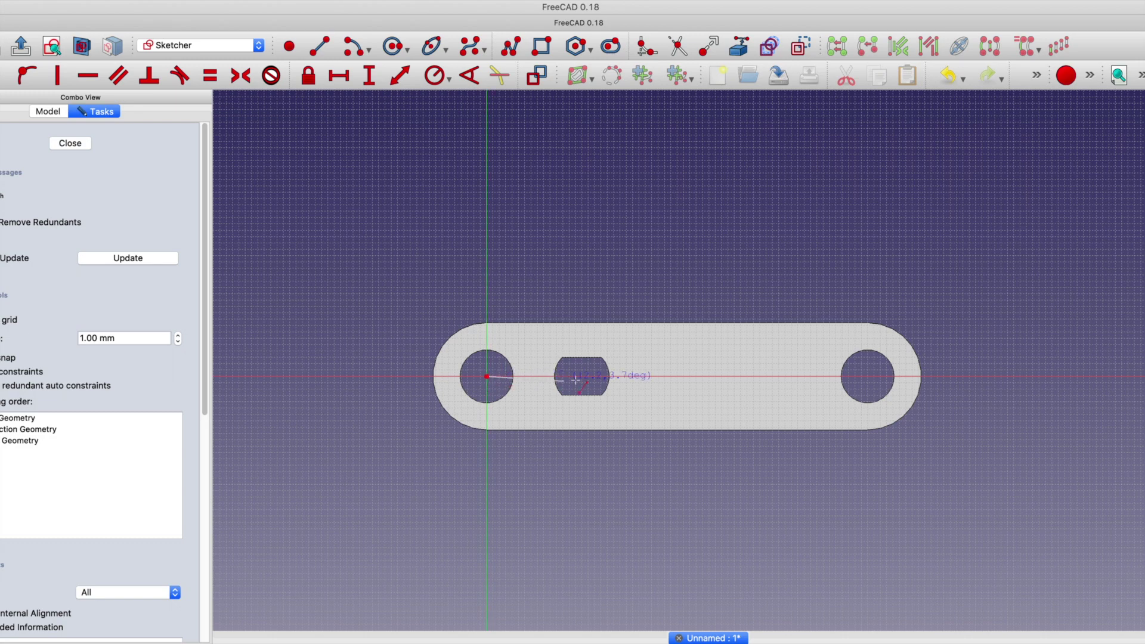
left_click(769, 377)
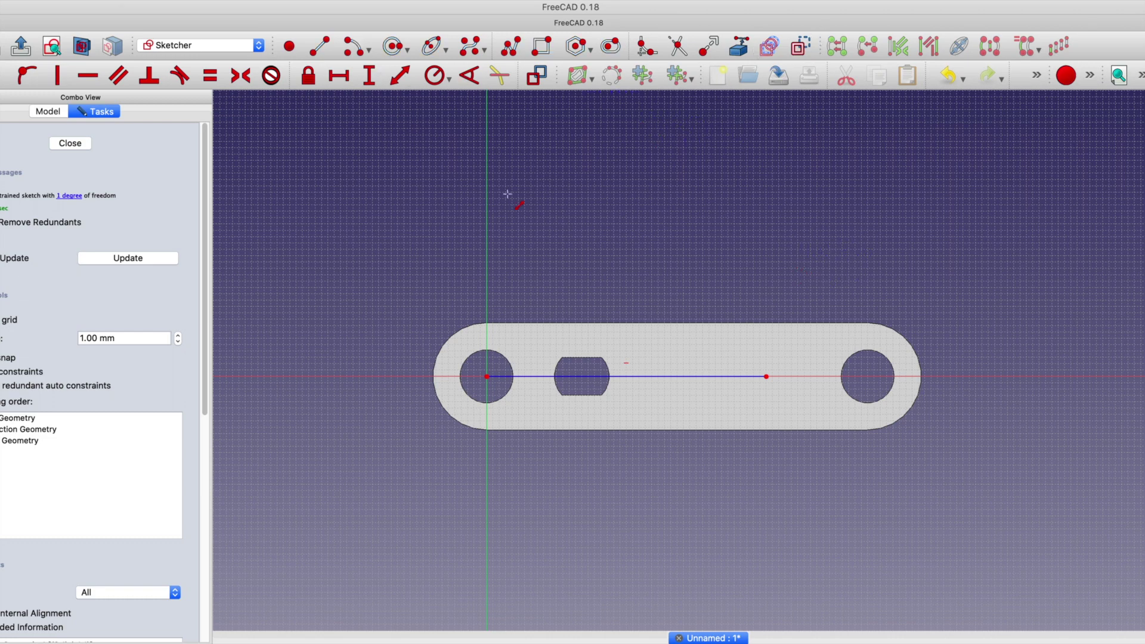
left_click(631, 376)
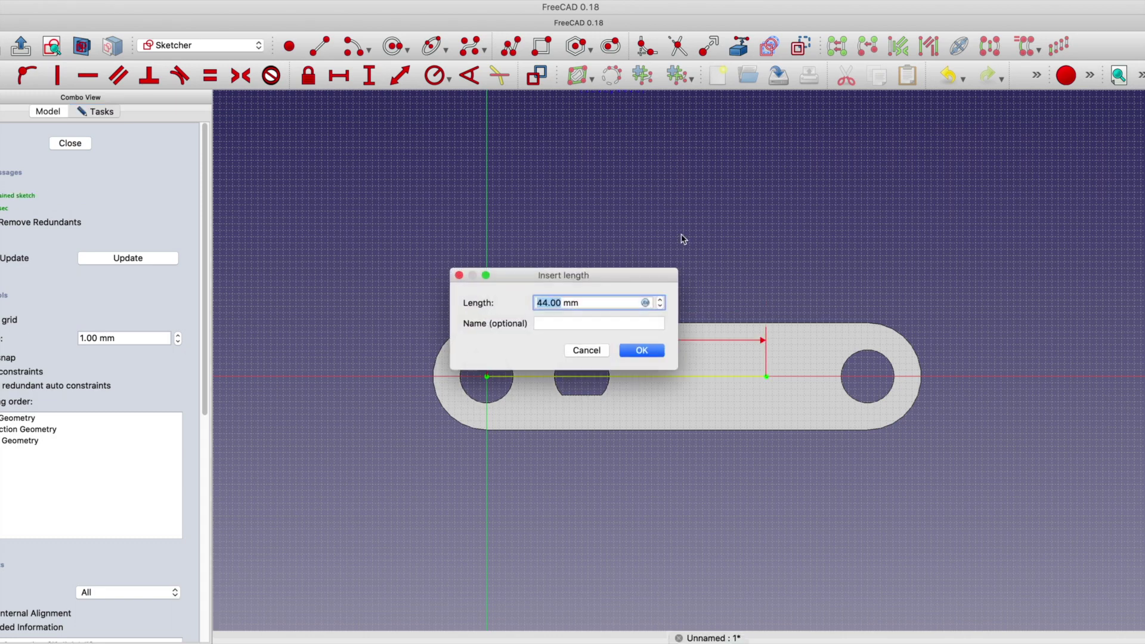
type("45")
key("Return")
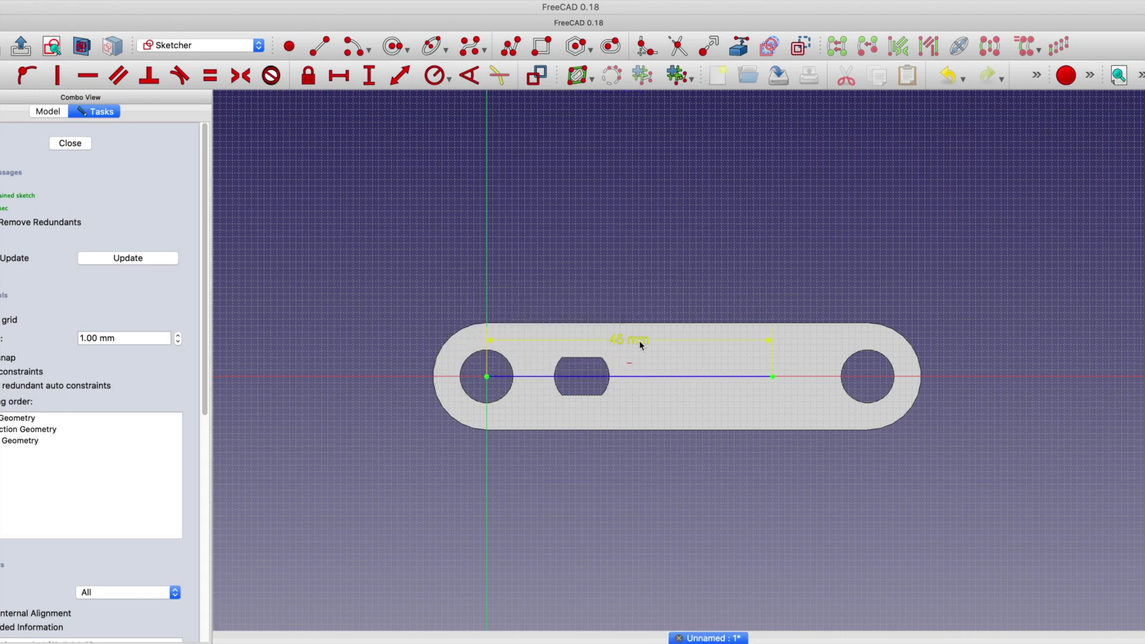
left_click_drag(639, 340, 643, 285)
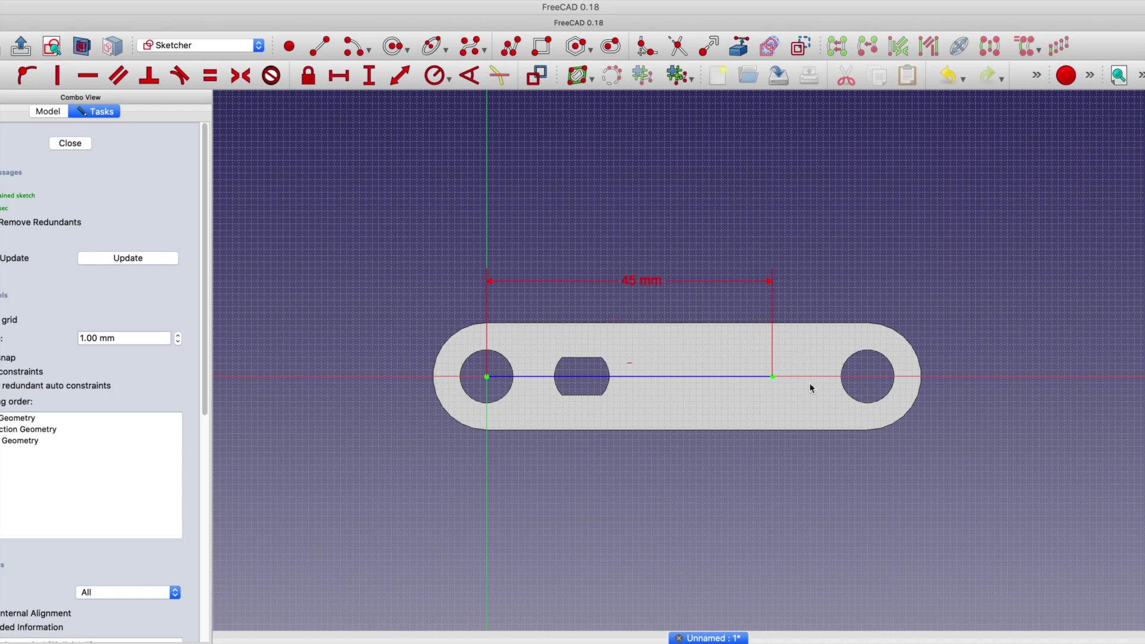
scroll(811, 385, "up", 4)
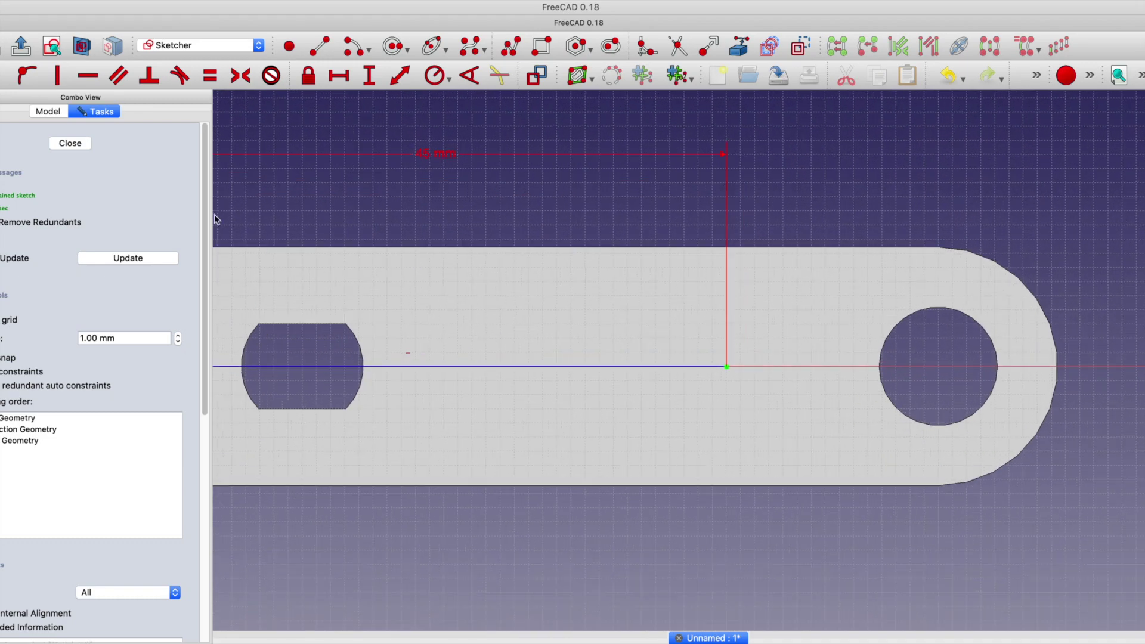
left_click(50, 112)
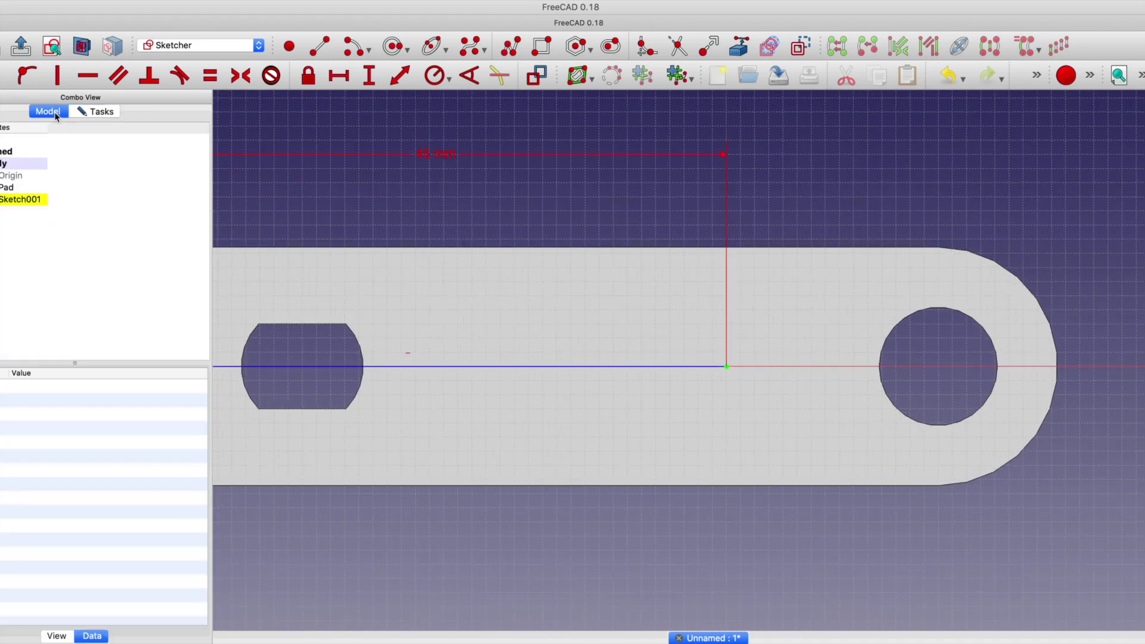
Hide the padded plate and draw a rectangle around the blue line's end.
left_click(8, 188)
key("space")
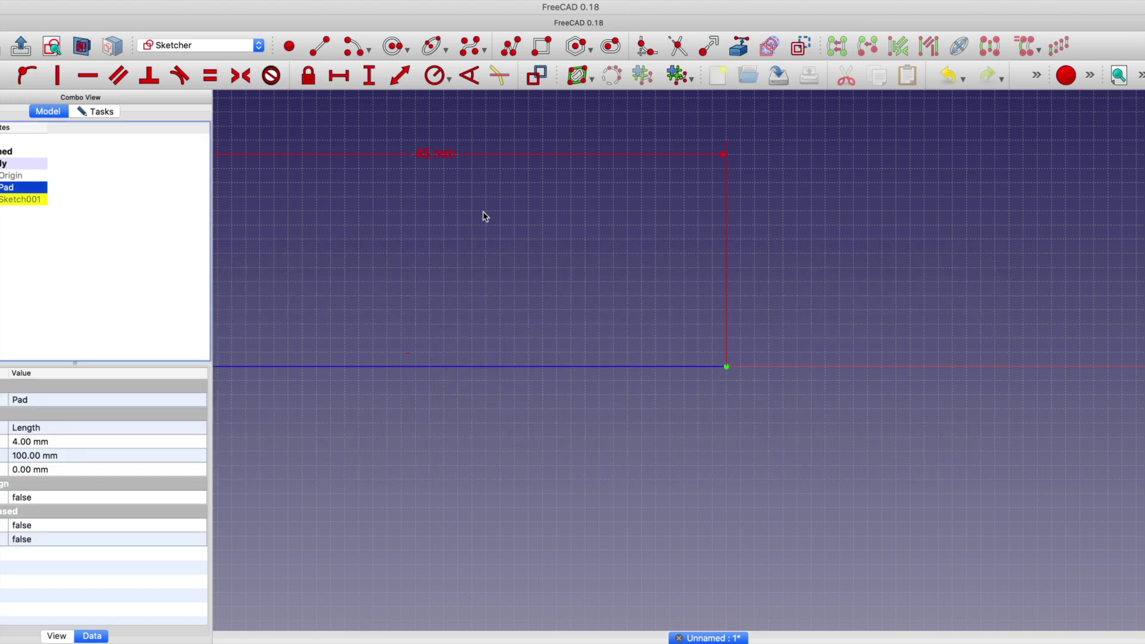
left_click(97, 113)
left_click(546, 47)
left_click(604, 233)
left_click(868, 476)
Make the rectangle a square with equal sides and a 10 mm top edge.
left_click(210, 76)
left_click(604, 280)
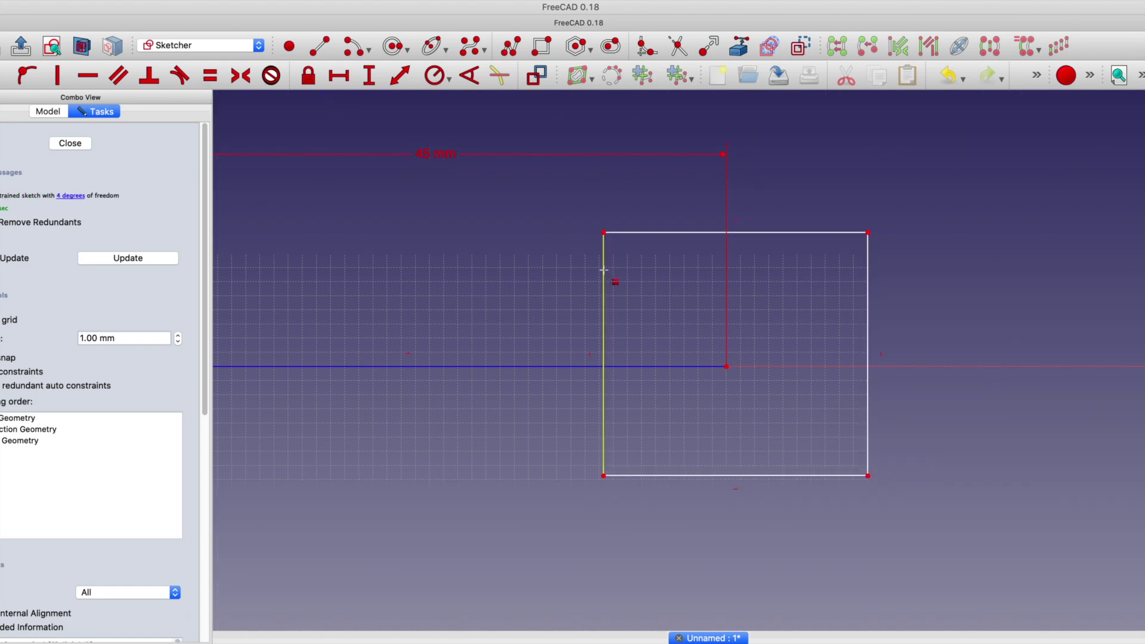
left_click(643, 232)
left_click(401, 77)
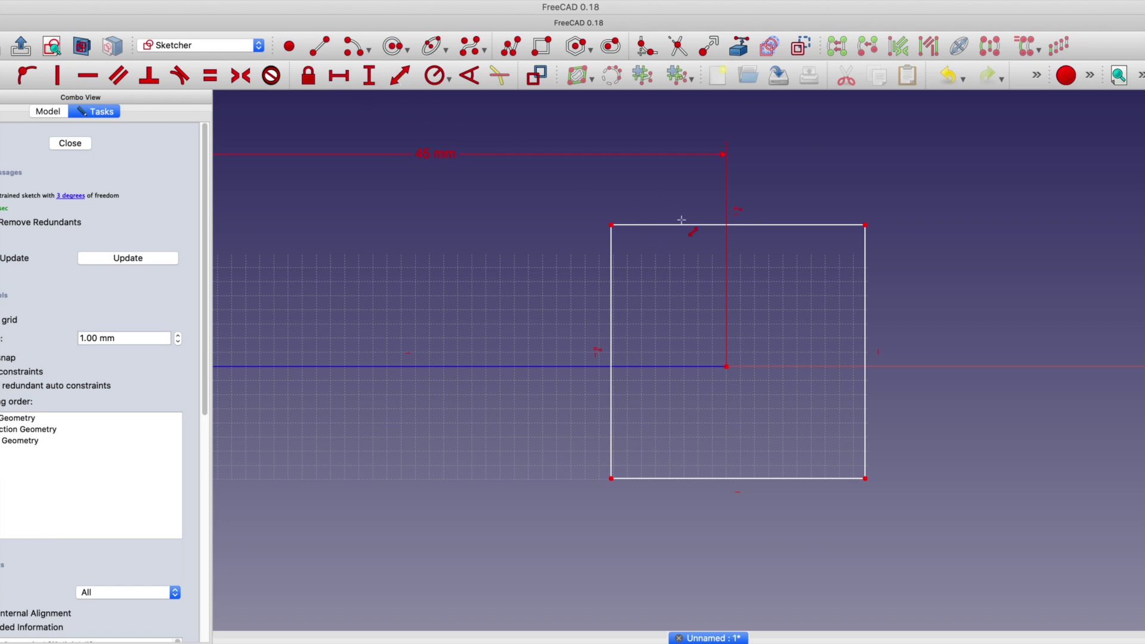
left_click(764, 226)
type("10")
key("Return")
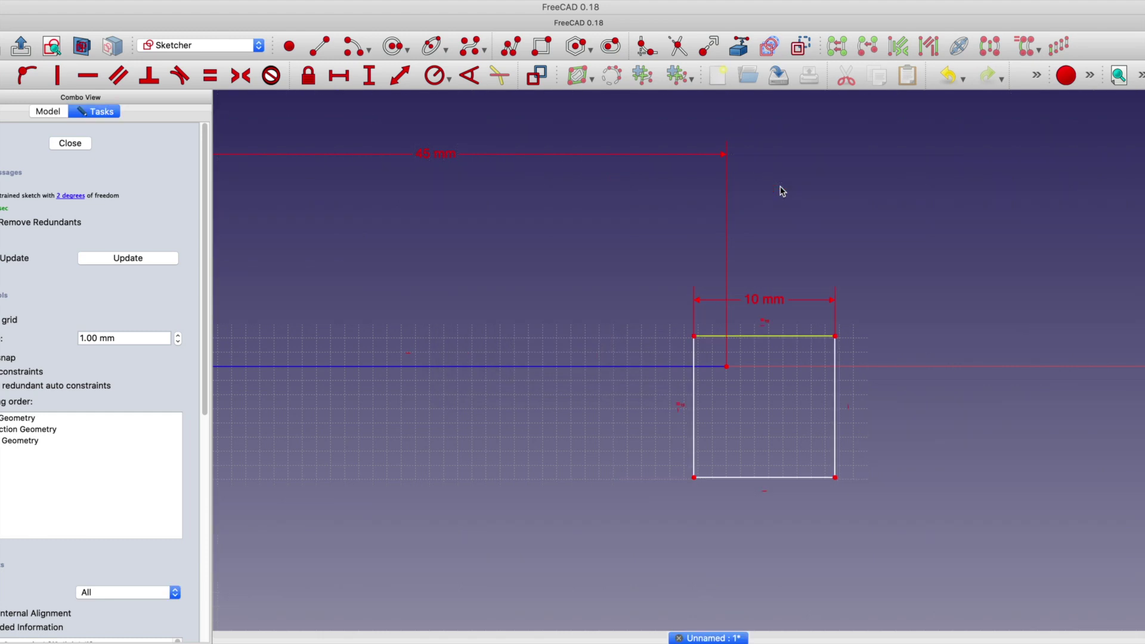
Centre the square on the blue line's end with a symmetric constraint on opposite corners.
left_click(240, 76)
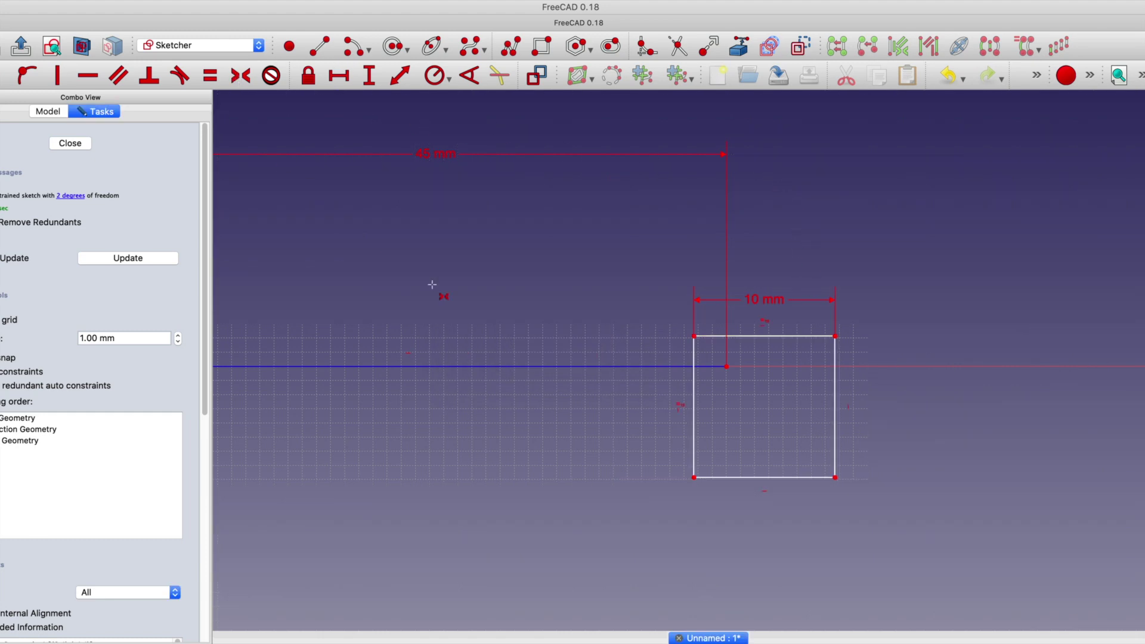
left_click(694, 336)
left_click(726, 366)
left_click(836, 478)
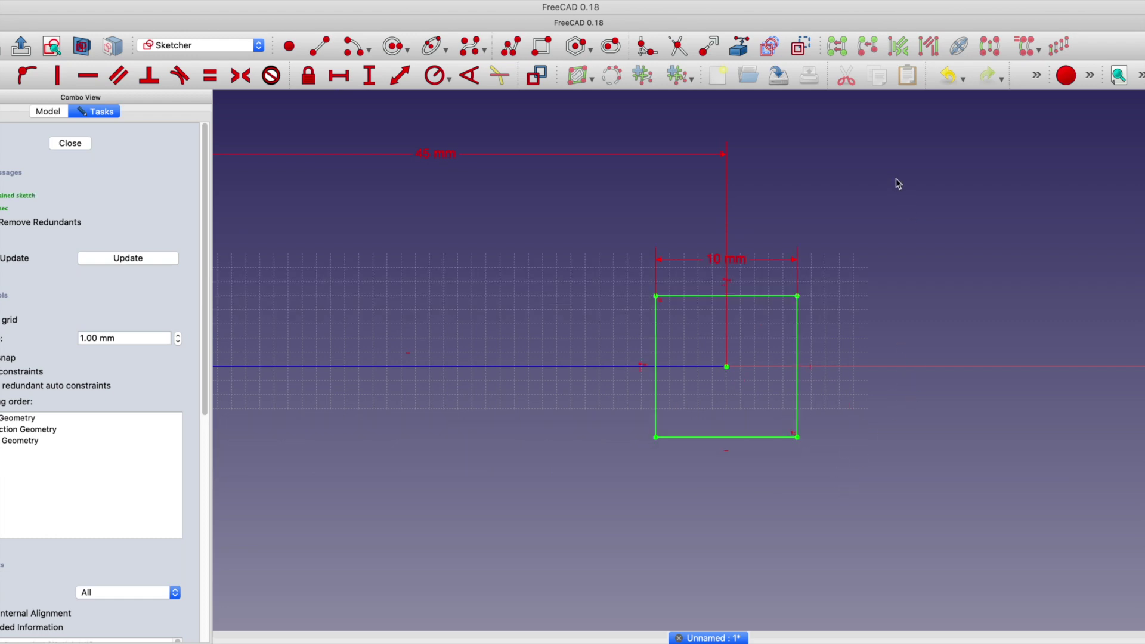
Delete the square's left and right edges, keeping only top and bottom lines.
left_click(800, 340)
key("Delete")
left_click(656, 340)
key("Delete")
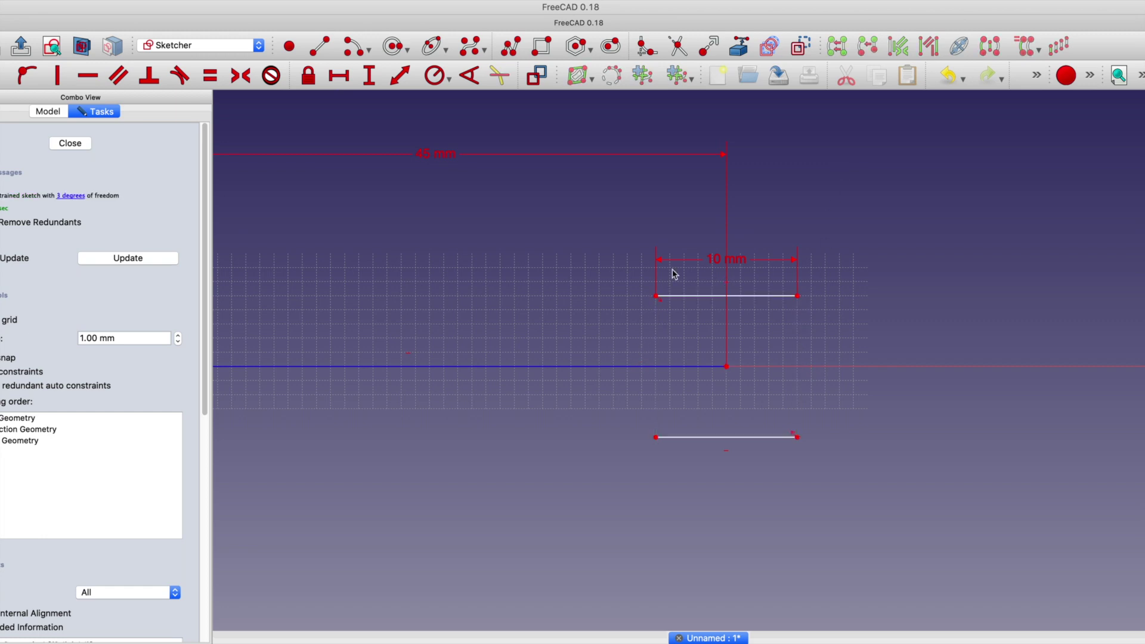
left_click(360, 51)
Draw centre-point arcs on the right and left joining the two line ends.
scroll(782, 343, "up", 5)
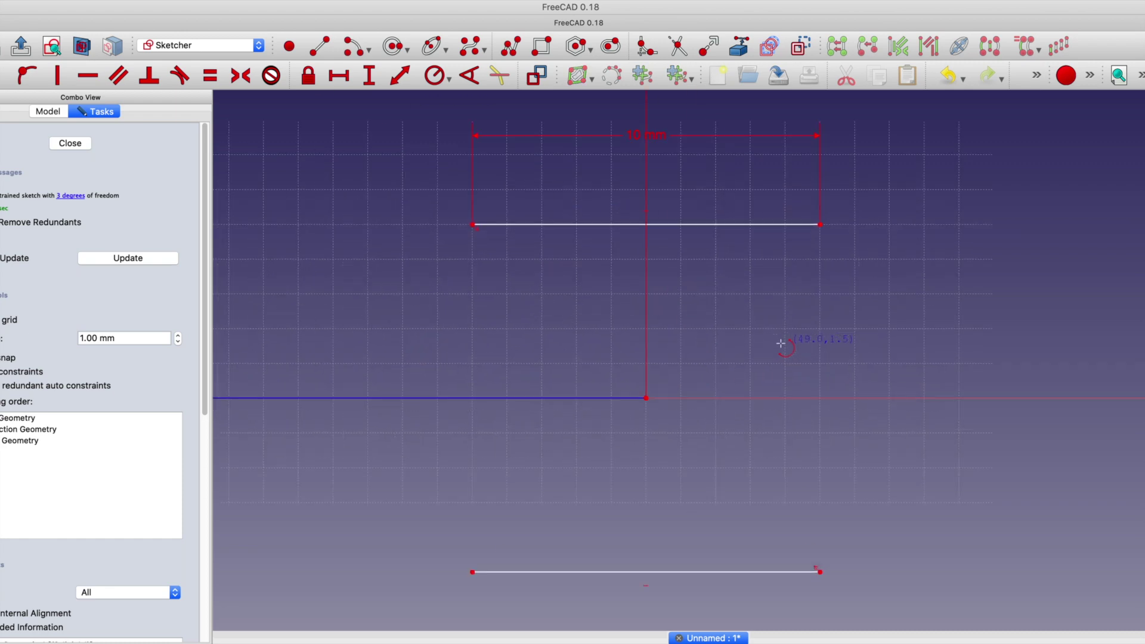
left_click(646, 398)
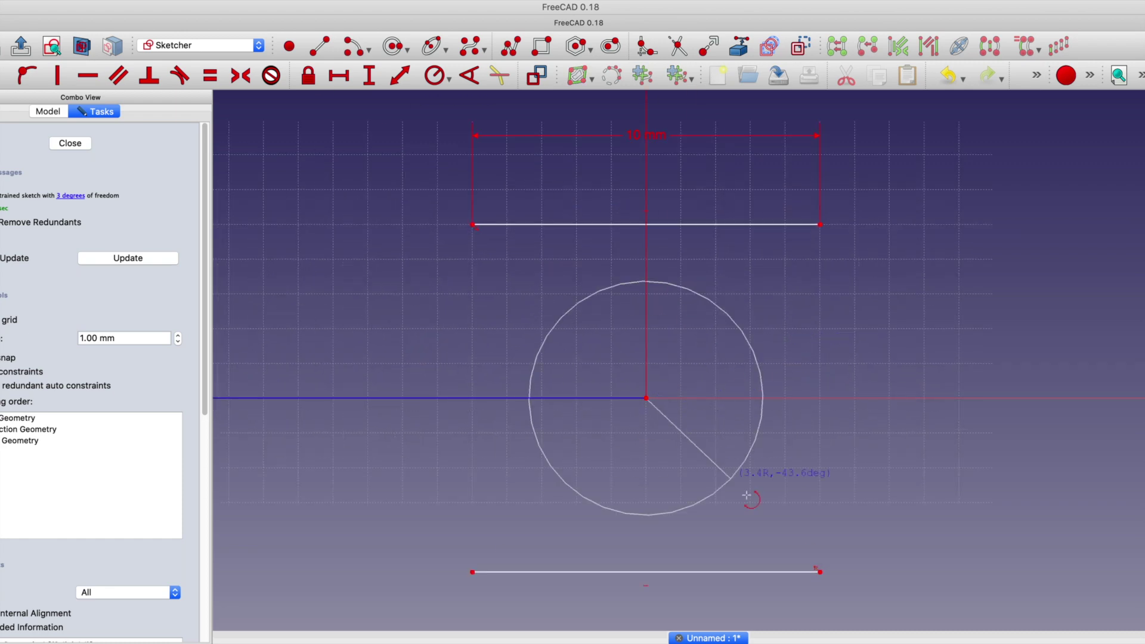
left_click(821, 572)
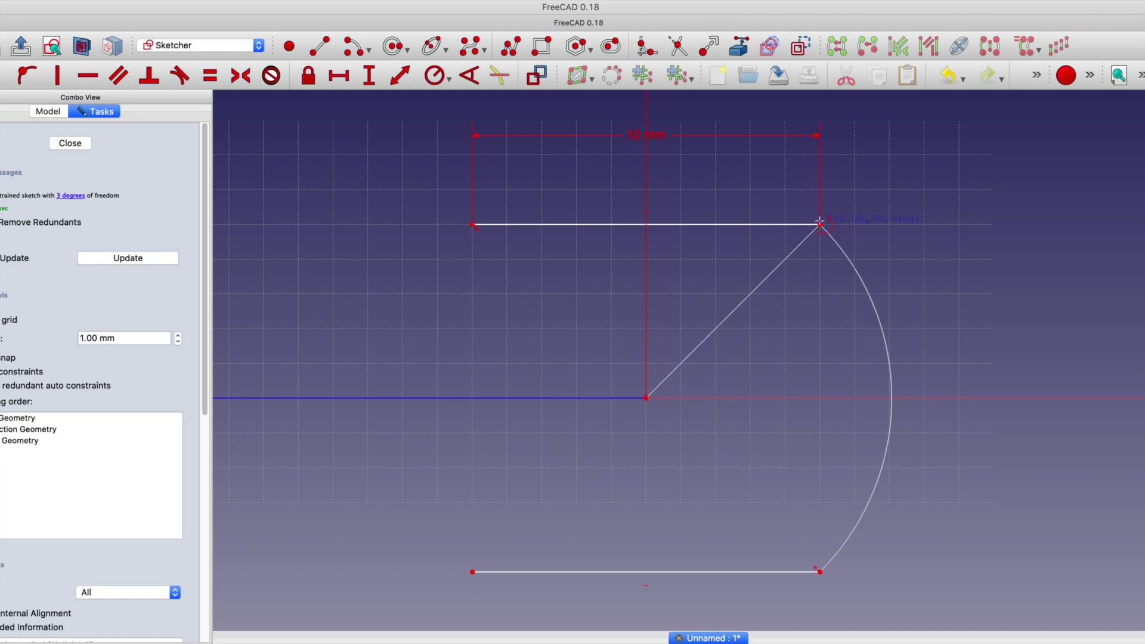
left_click(821, 225)
scroll(824, 221, "down", 2)
scroll(835, 209, "down", 2)
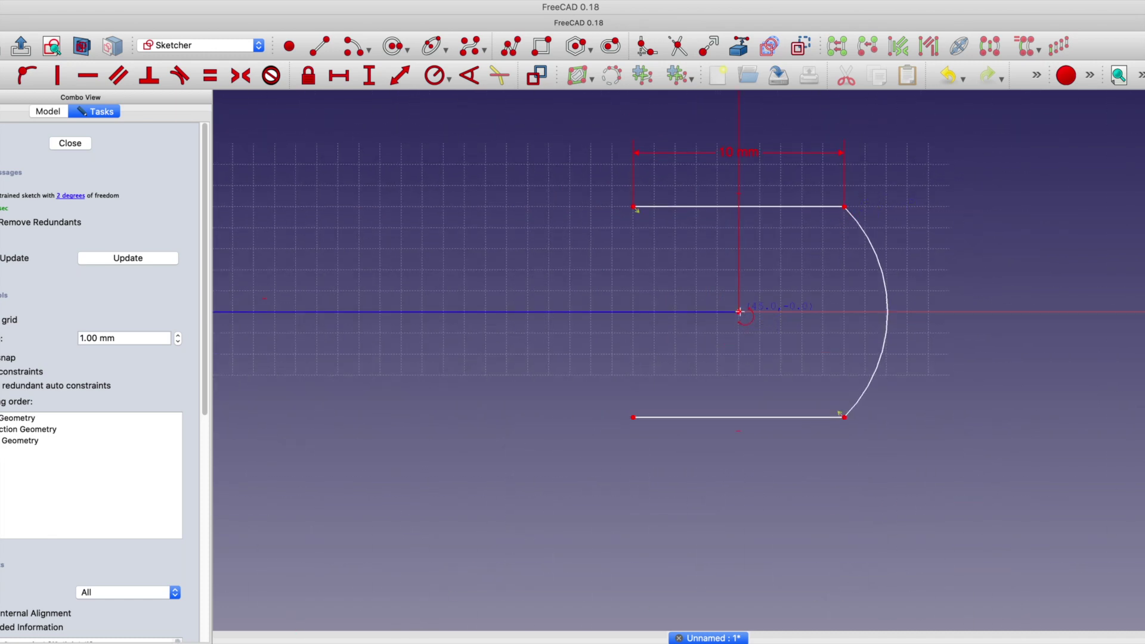
left_click(738, 311)
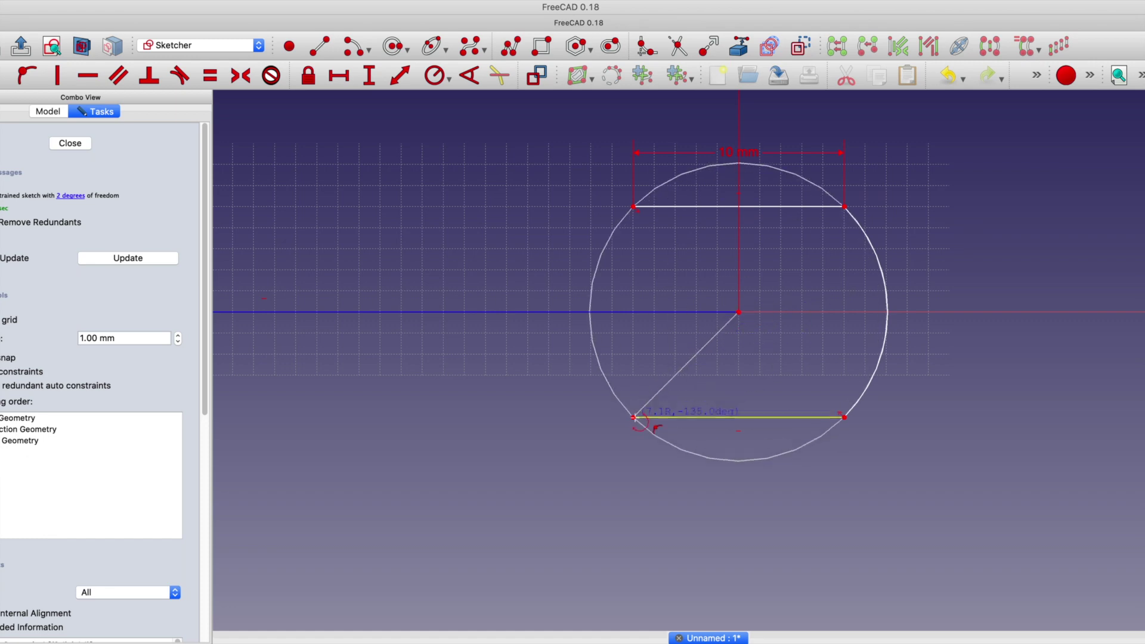
left_click(634, 418)
left_click(633, 207)
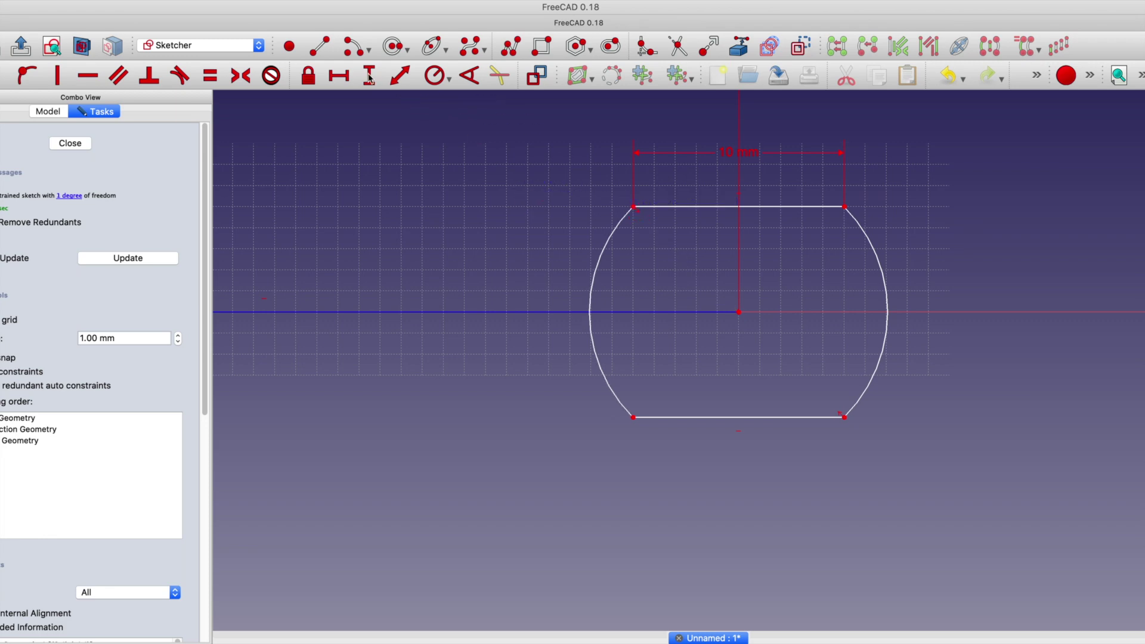
Set a 5 mm vertical distance from corner to arc centre, then close the sketch.
left_click(634, 207)
left_click(740, 313)
left_click(644, 348)
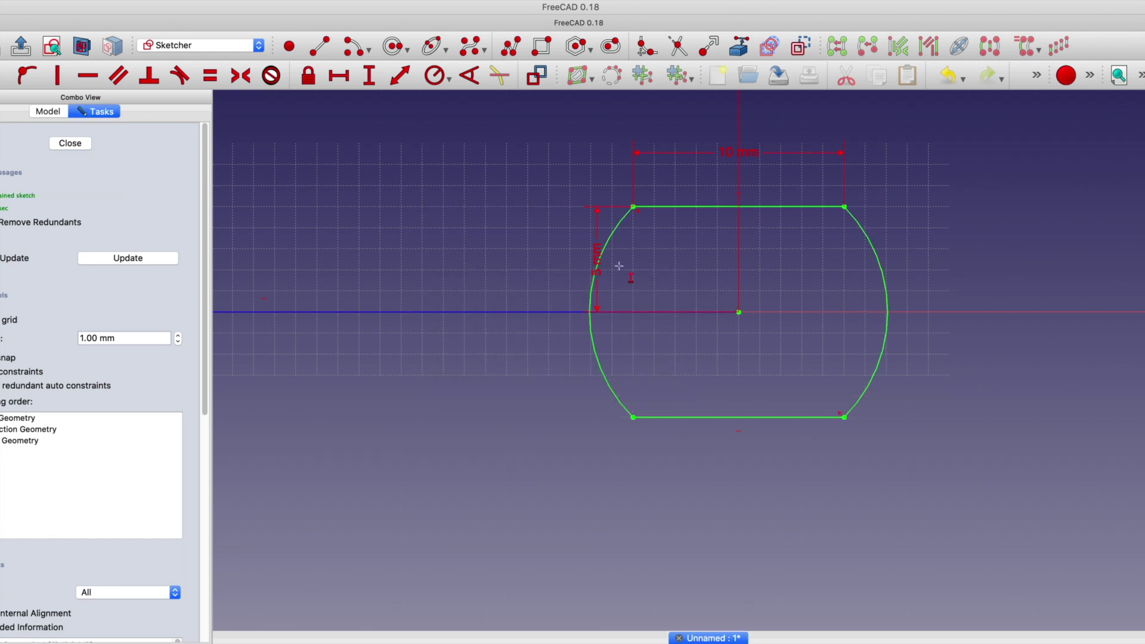
key("Escape")
left_click_drag(597, 258, 507, 272)
scroll(837, 391, "down", 5)
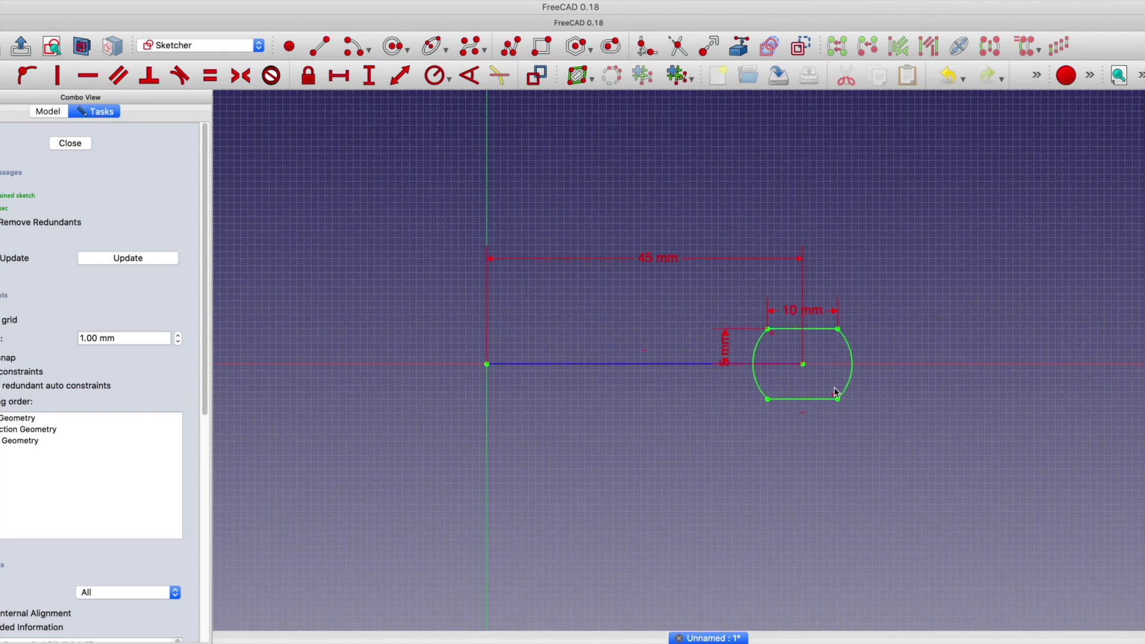
scroll(837, 391, "up", 2)
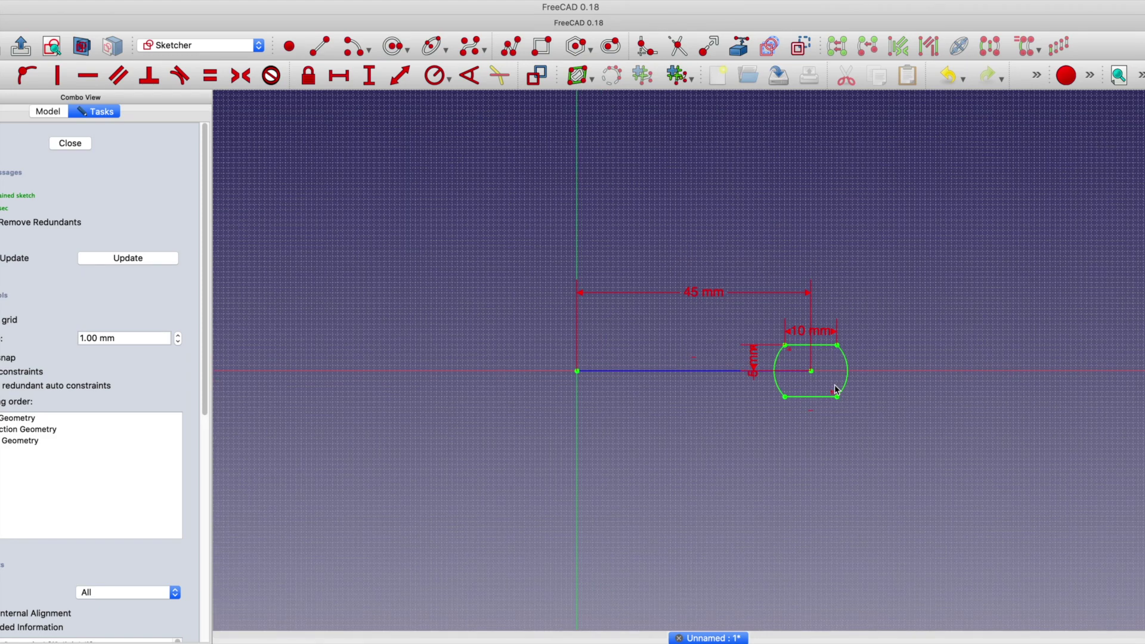
left_click(81, 144)
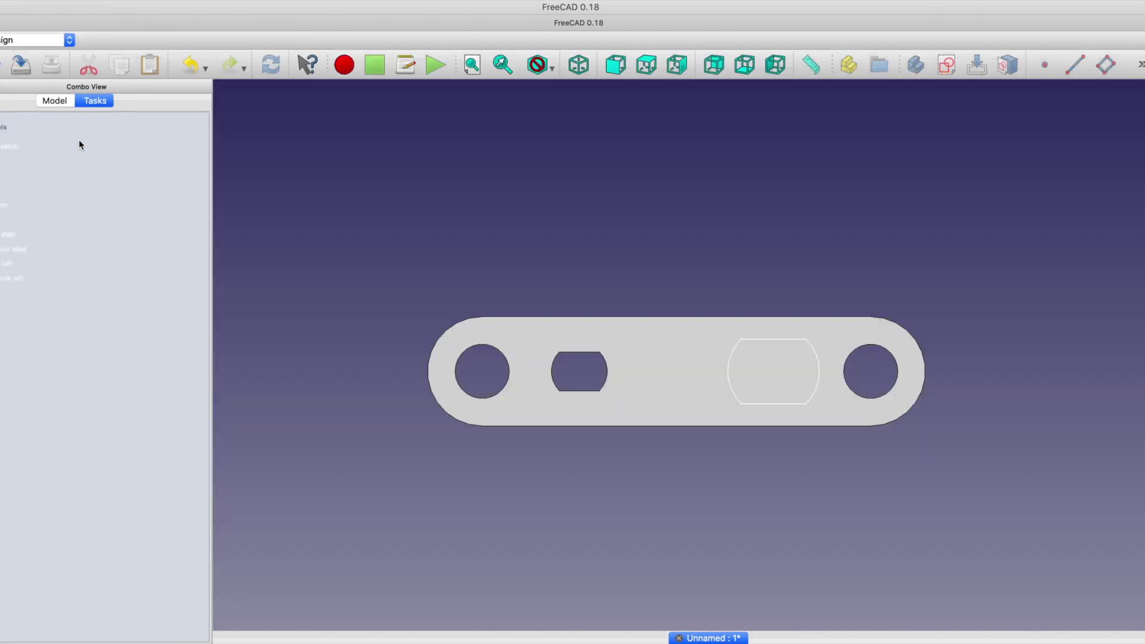
Pad Sketch001 to 24 mm, forming the flatted-round boss on the plate.
left_click(47, 101)
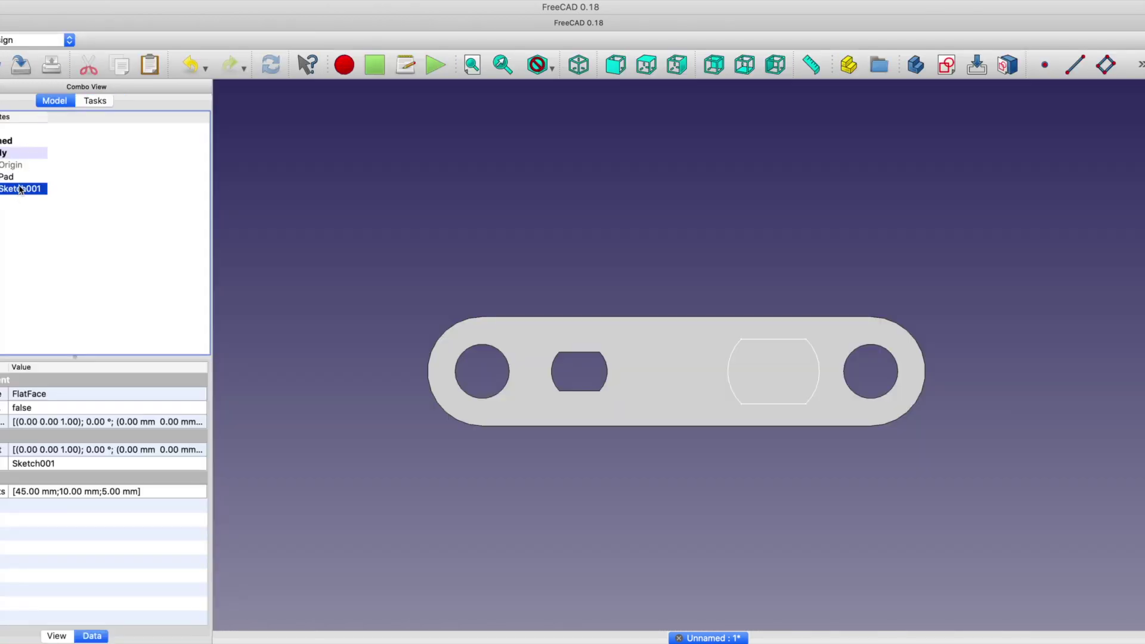
left_click(96, 102)
left_click(12, 161)
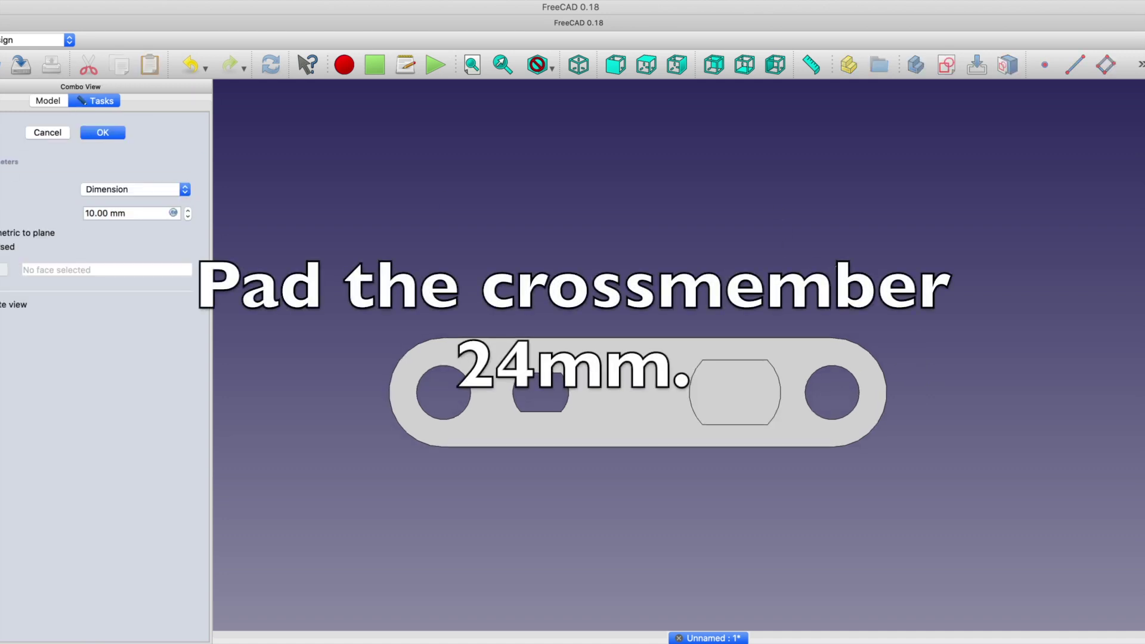
key("0")
triple_click(144, 213)
type("2")
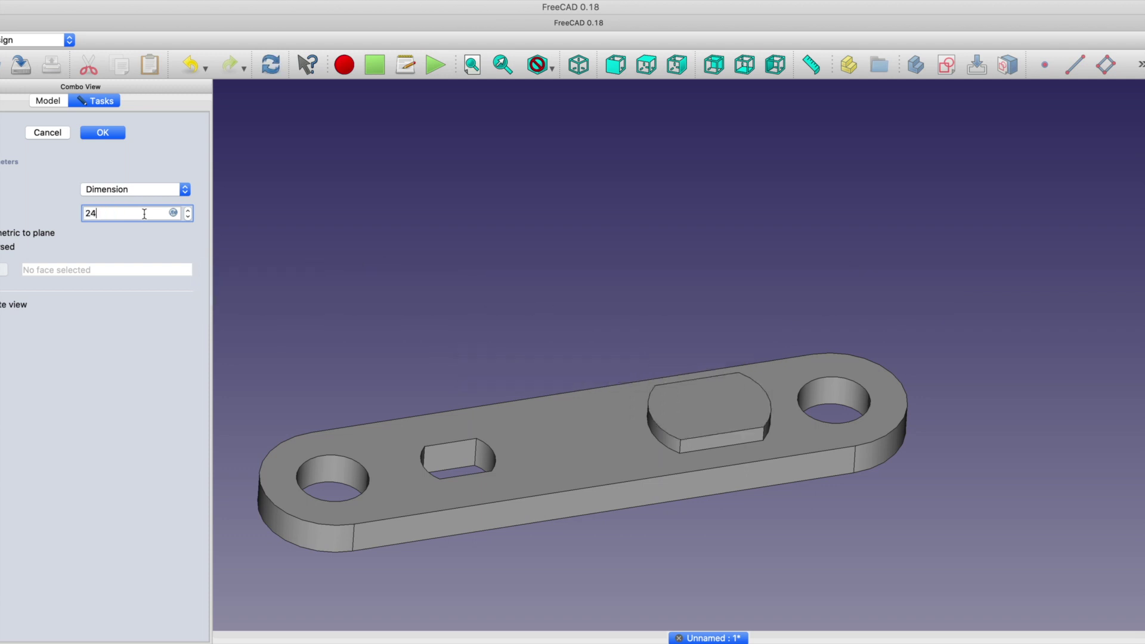
type("4")
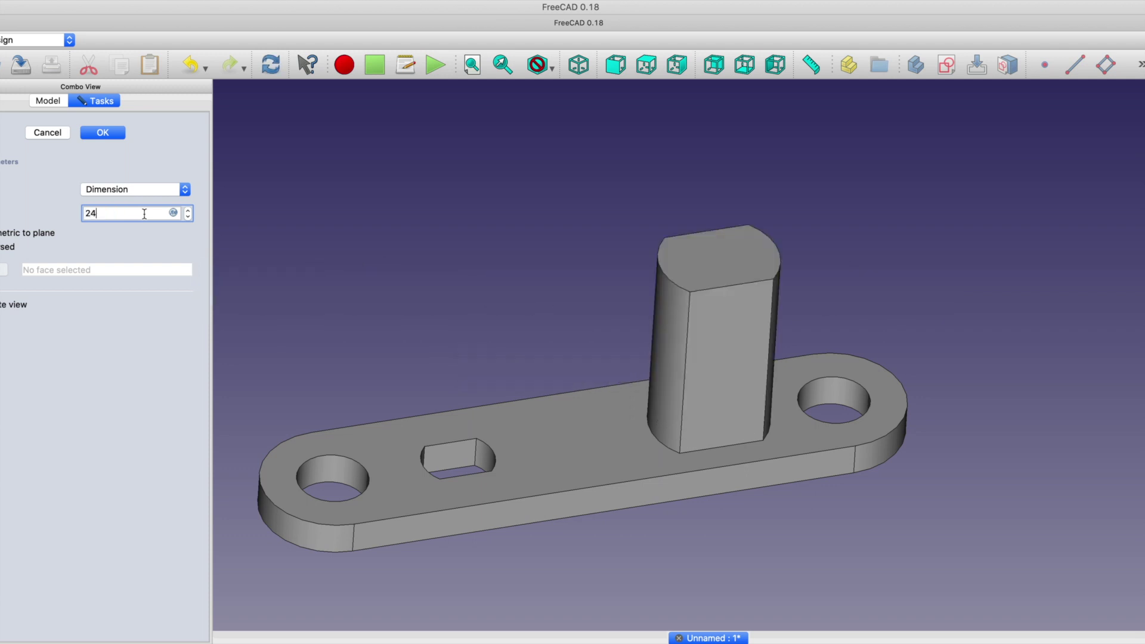
key("Return")
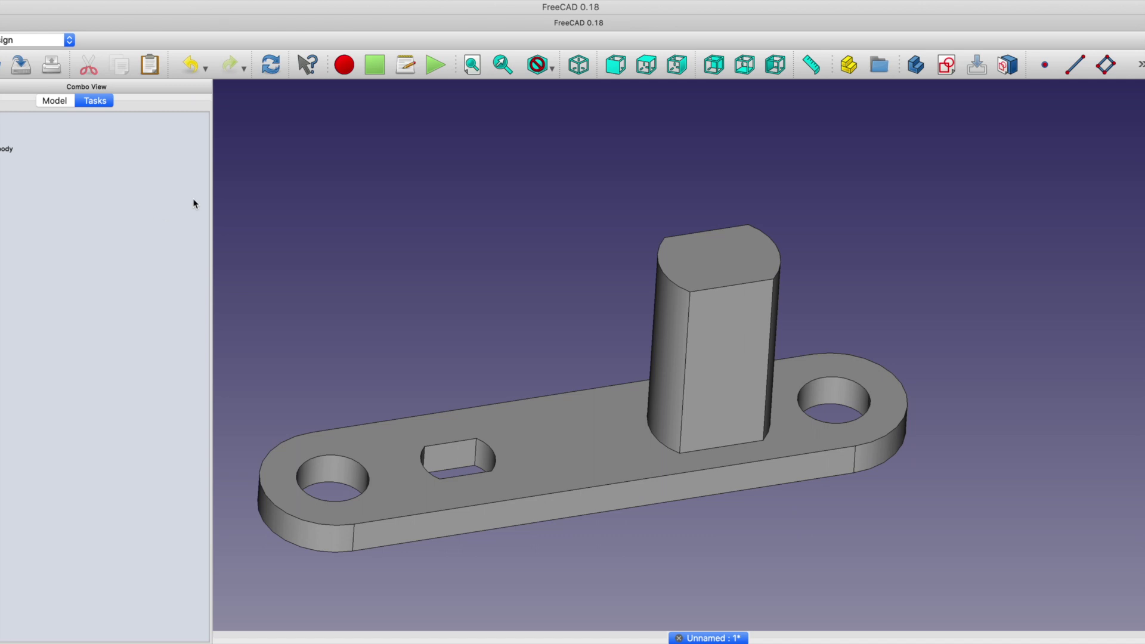
scroll(289, 200, "down", 2)
scroll(289, 196, "down", 2)
mouse_move(803, 193)
middle_mouse_down()
mouse_move(913, 202)
mouse_move(920, 217)
mouse_move(971, 223)
middle_mouse_up()
Create a new sketch on the top face of the 24 mm boss.
scroll(655, 237, "up", 2)
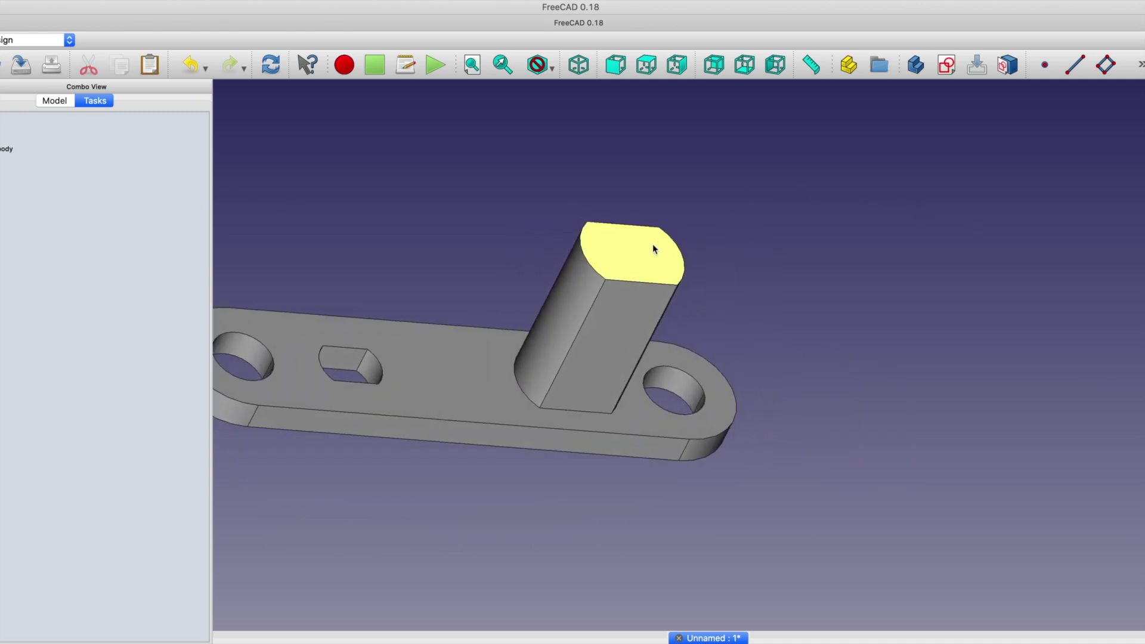
left_click(657, 247)
left_click(12, 147)
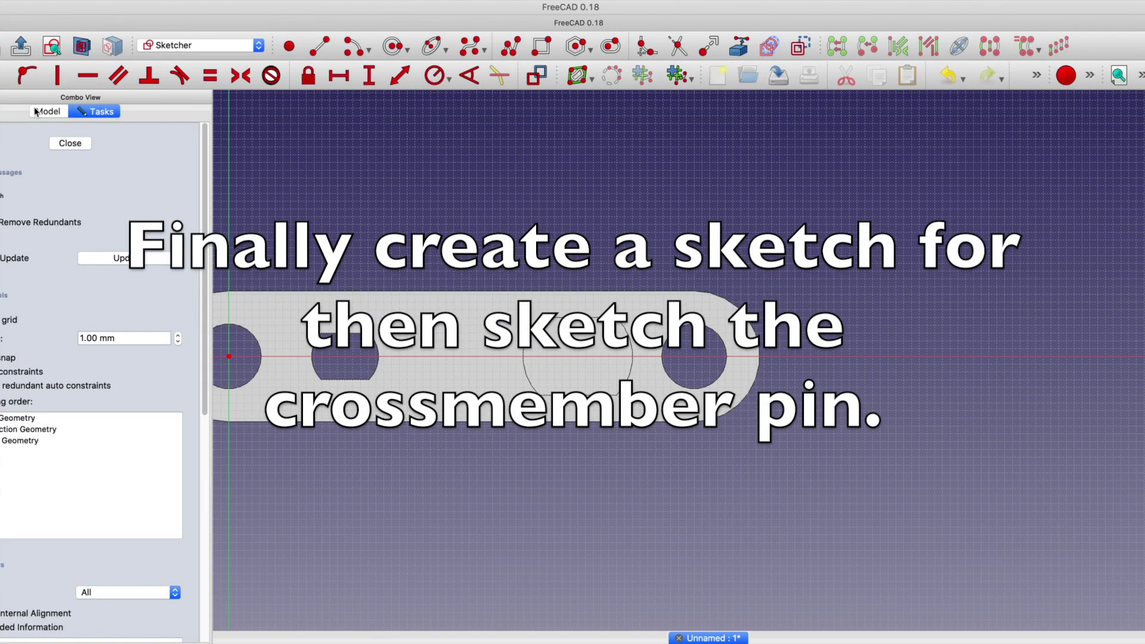
Toggle Pad and Pad001 visibility so the boss outline shows in the sketch.
left_click(36, 112)
left_click(15, 204)
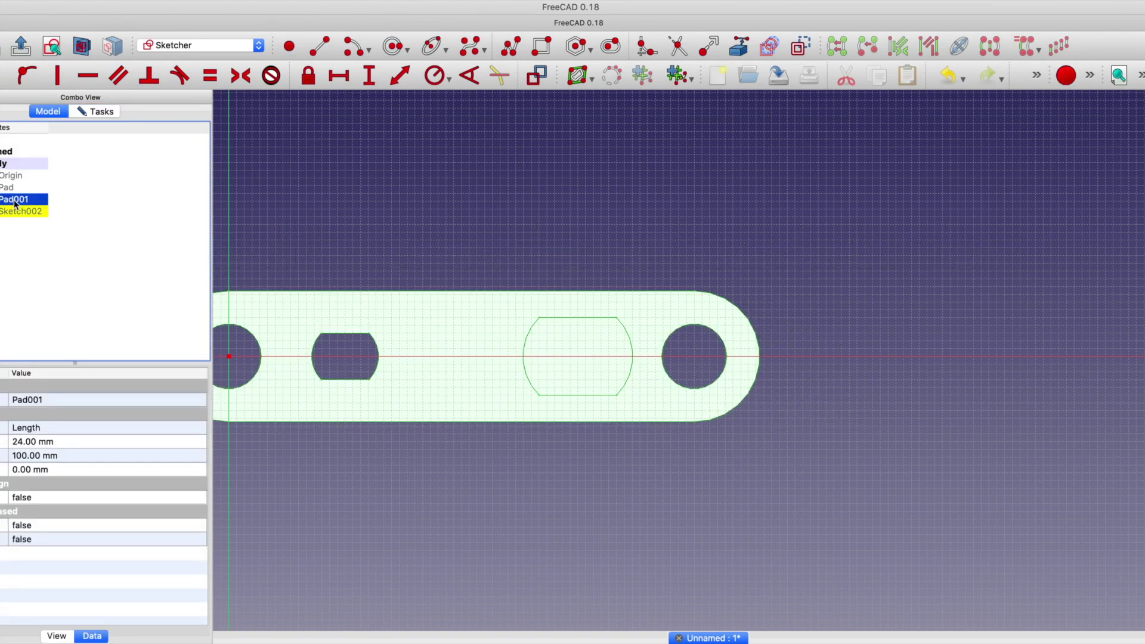
key("space")
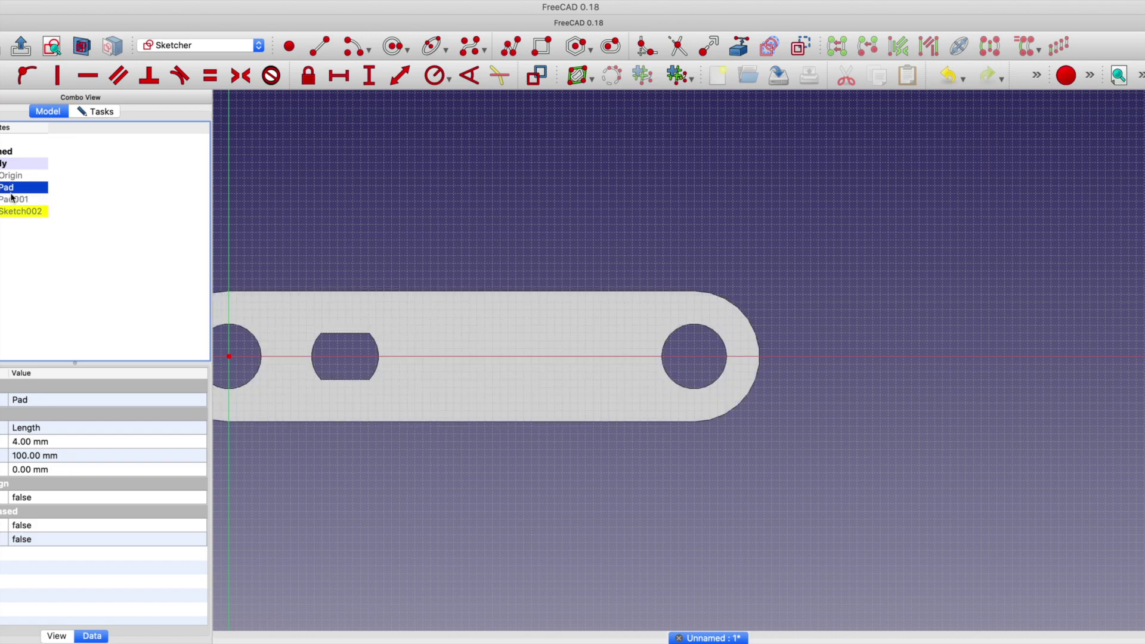
key("space")
left_click(15, 200)
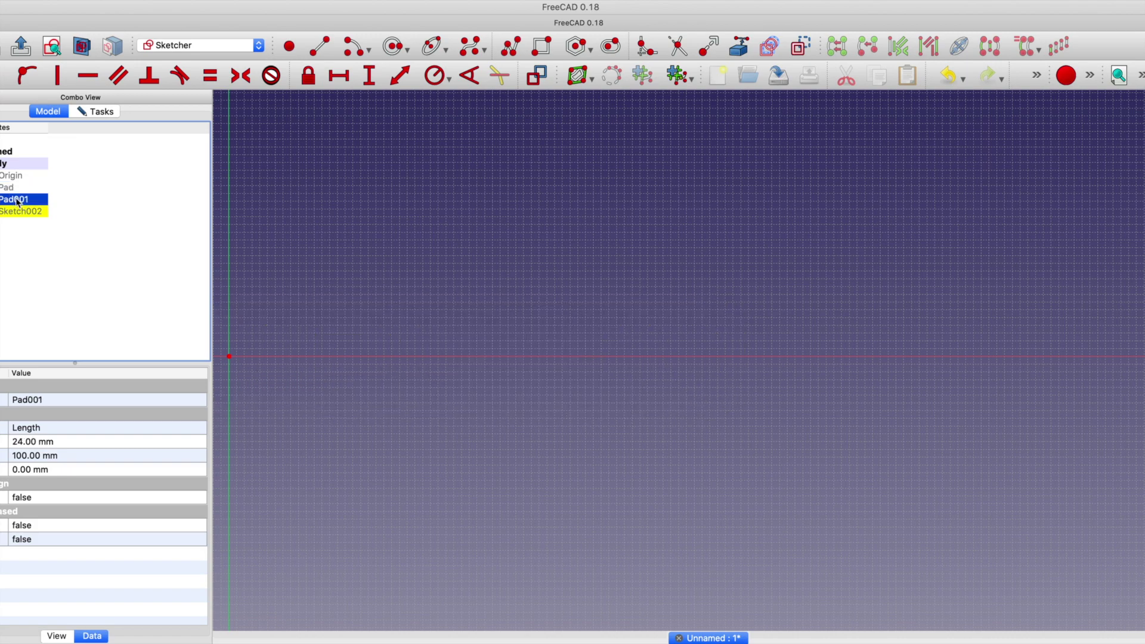
key("space")
scroll(573, 385, "up", 2)
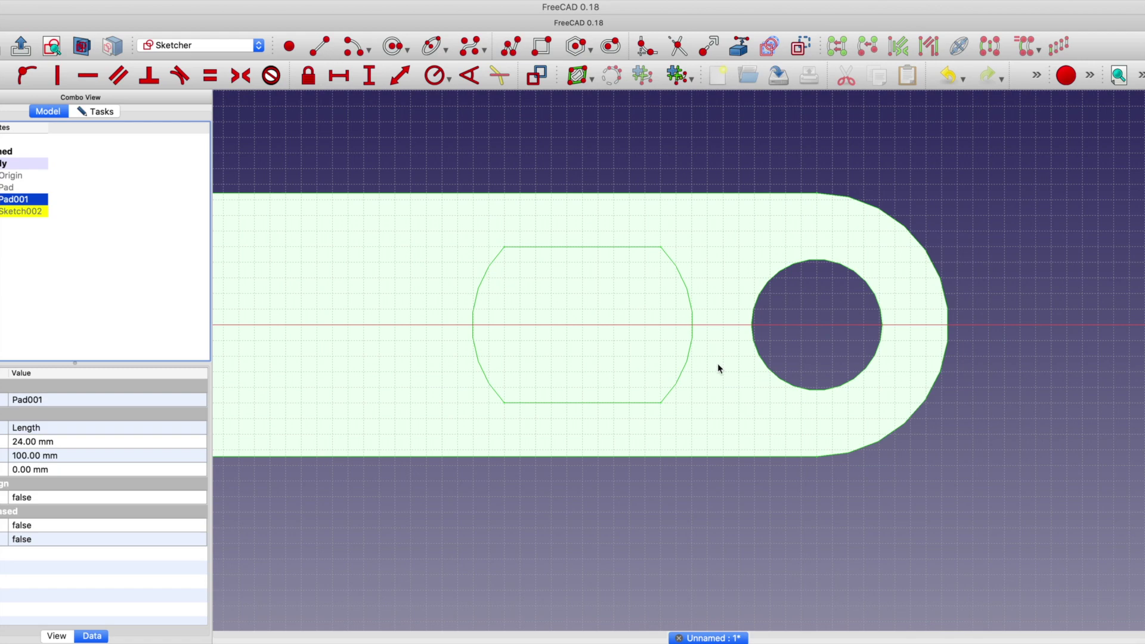
scroll(720, 363, "down", 5)
scroll(721, 363, "up", 1)
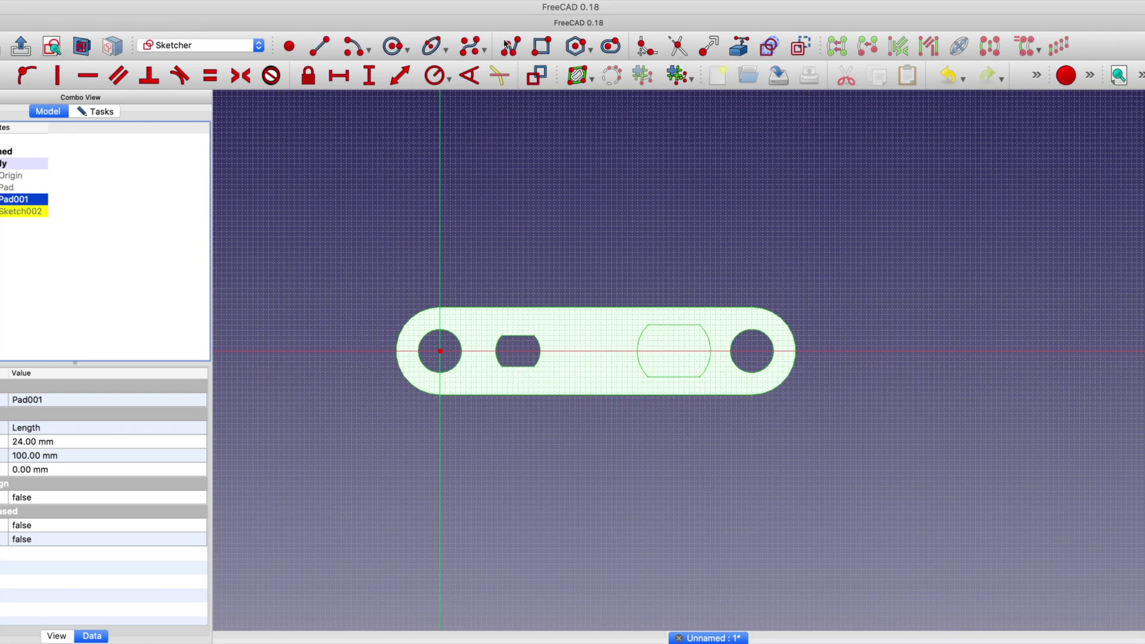
left_click(317, 50)
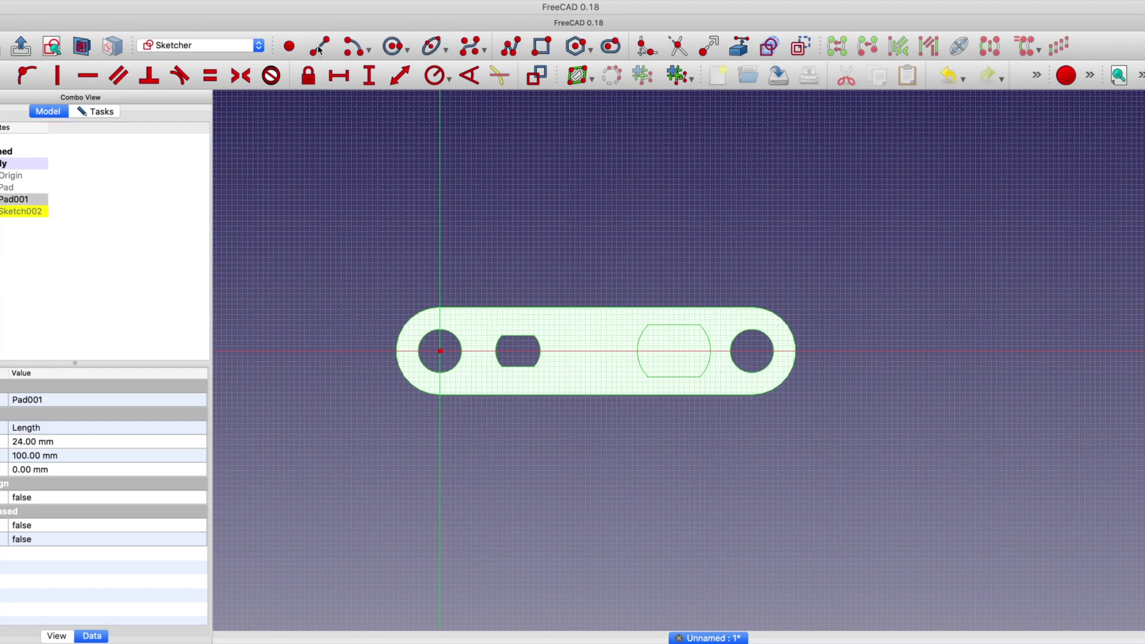
Draw a horizontal line from the sketch origin and constrain it to 45 mm.
left_click(441, 351)
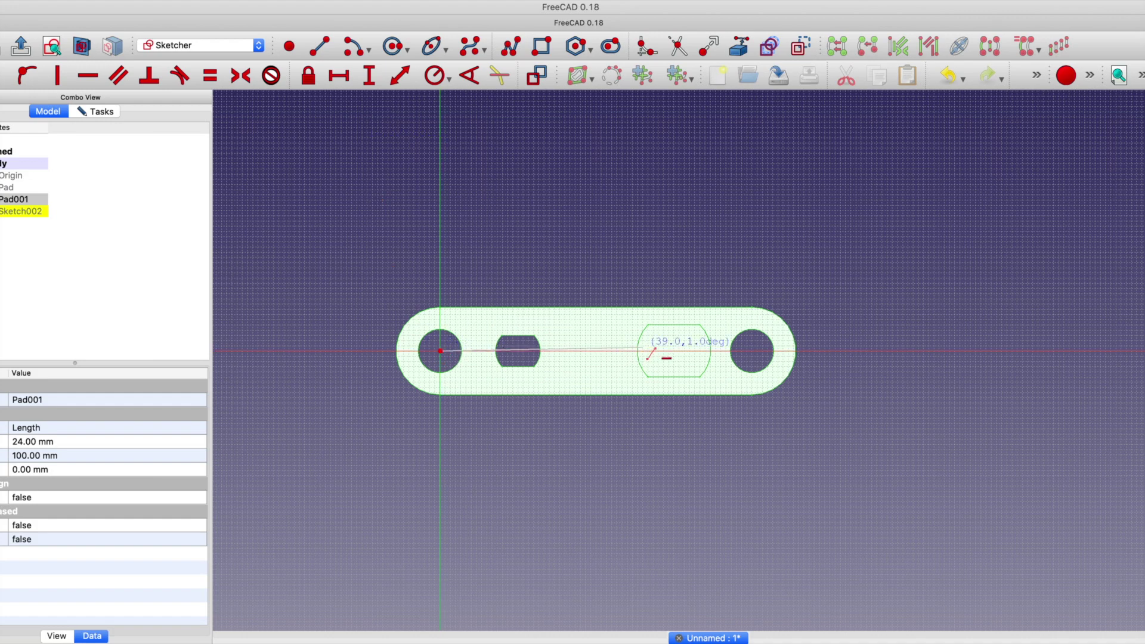
left_click(678, 351)
left_click(402, 77)
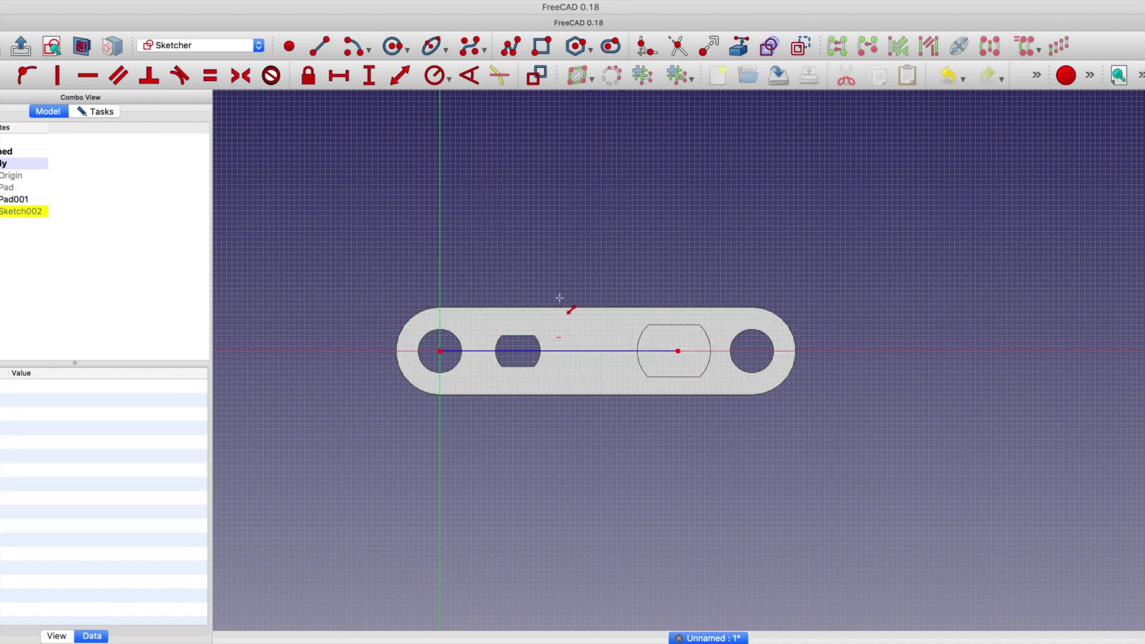
left_click(570, 351)
type("45")
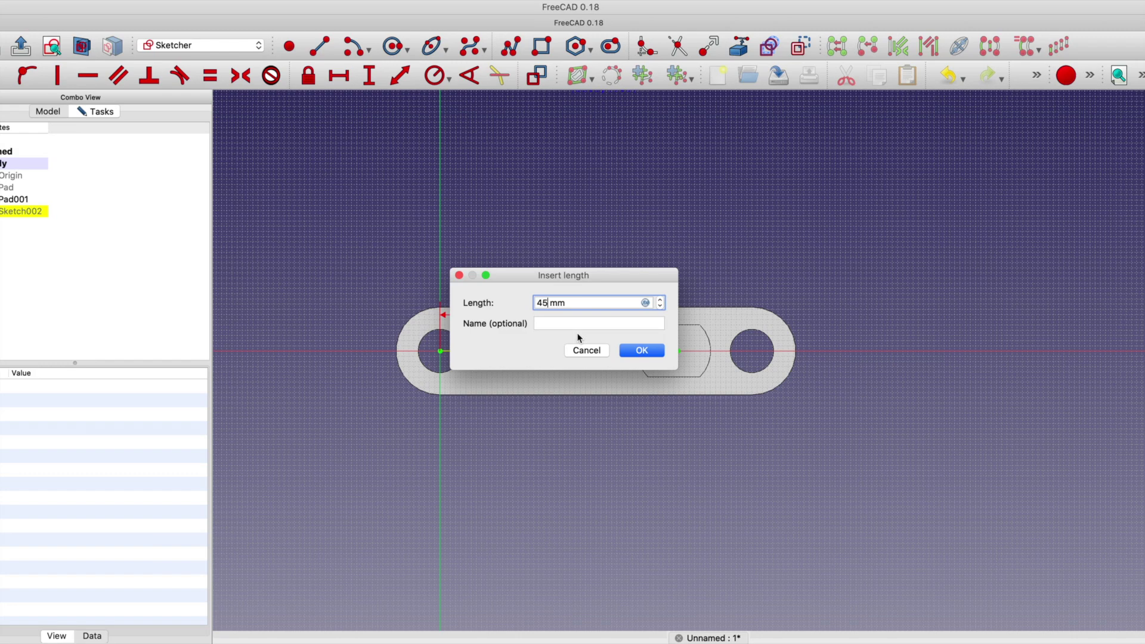
key("Return")
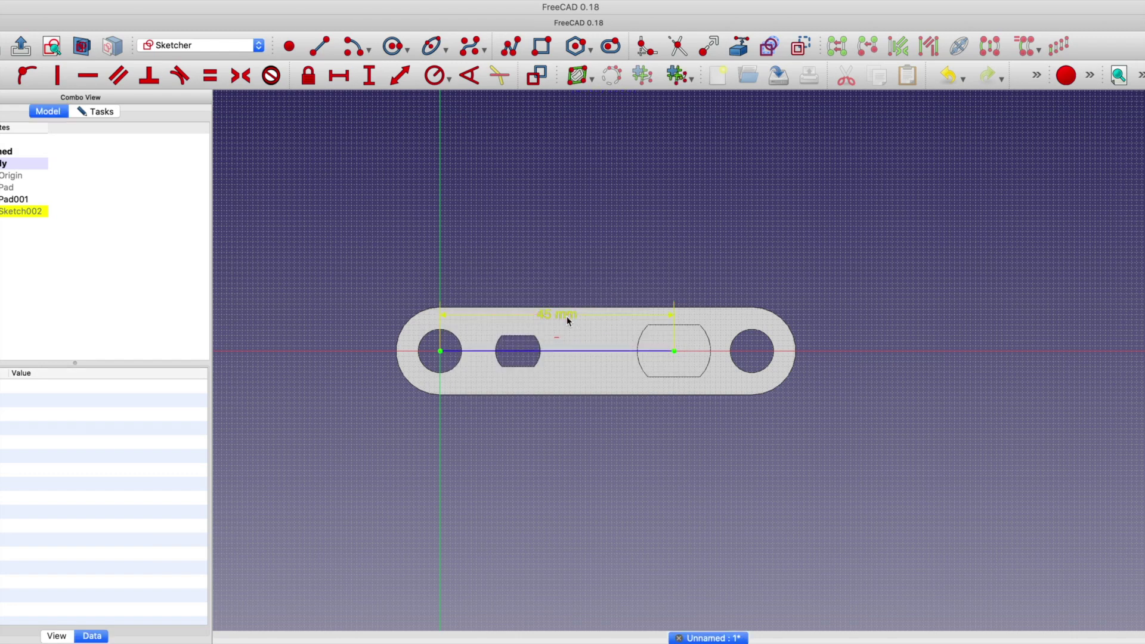
left_click_drag(566, 317, 565, 263)
scroll(724, 338, "up", 3)
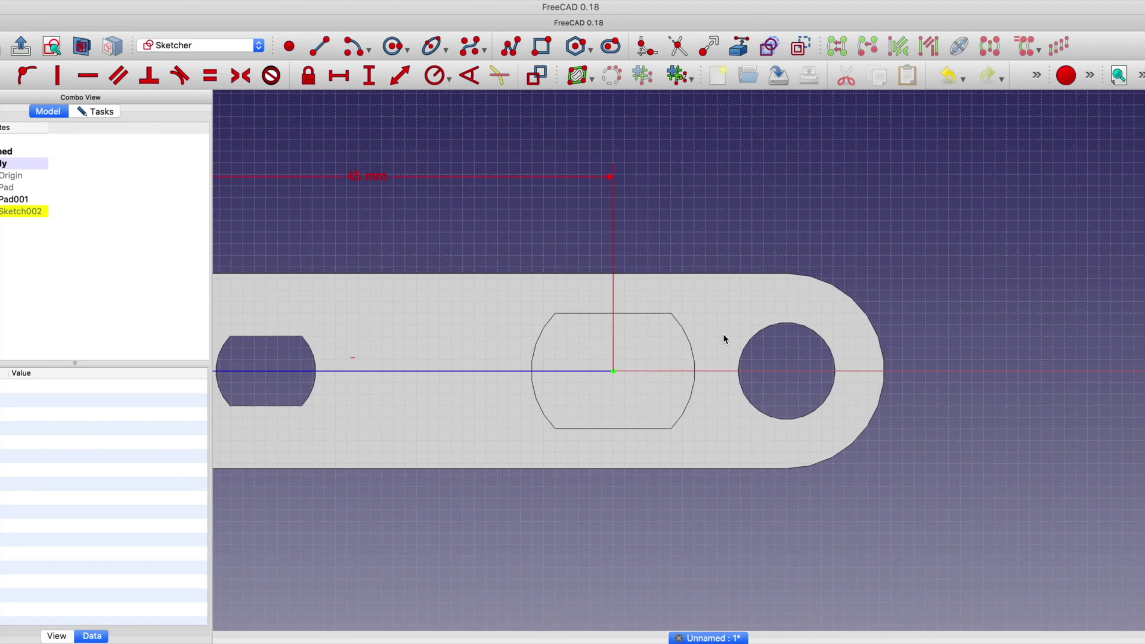
scroll(723, 338, "up", 2)
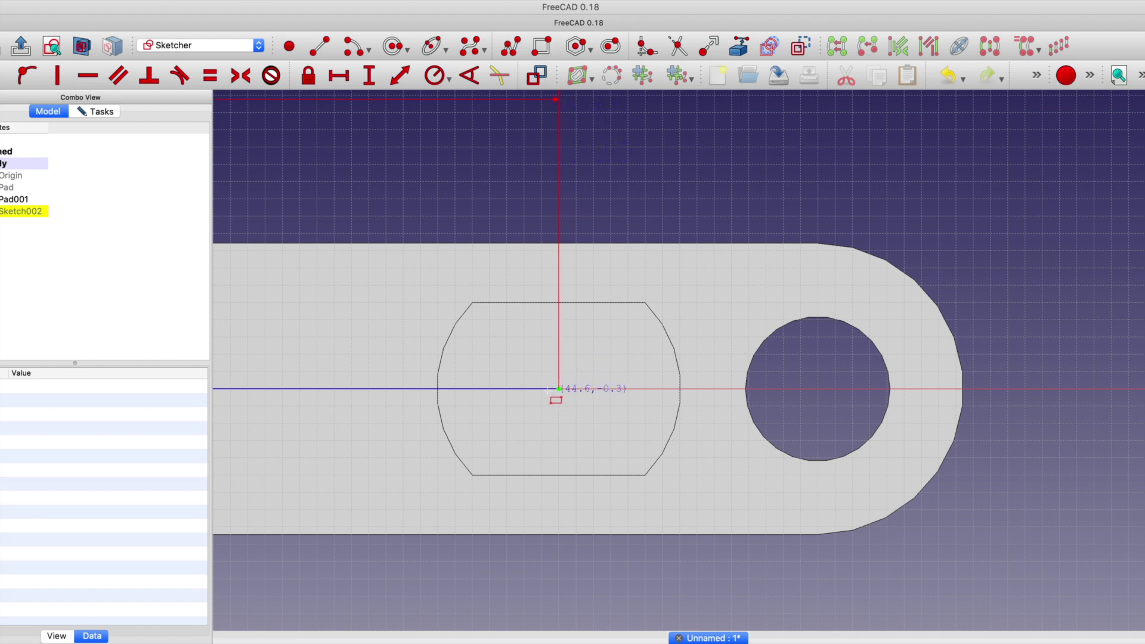
Draw a rectangle in the right slot and make it an equal-sided 6 mm square.
left_click(629, 440)
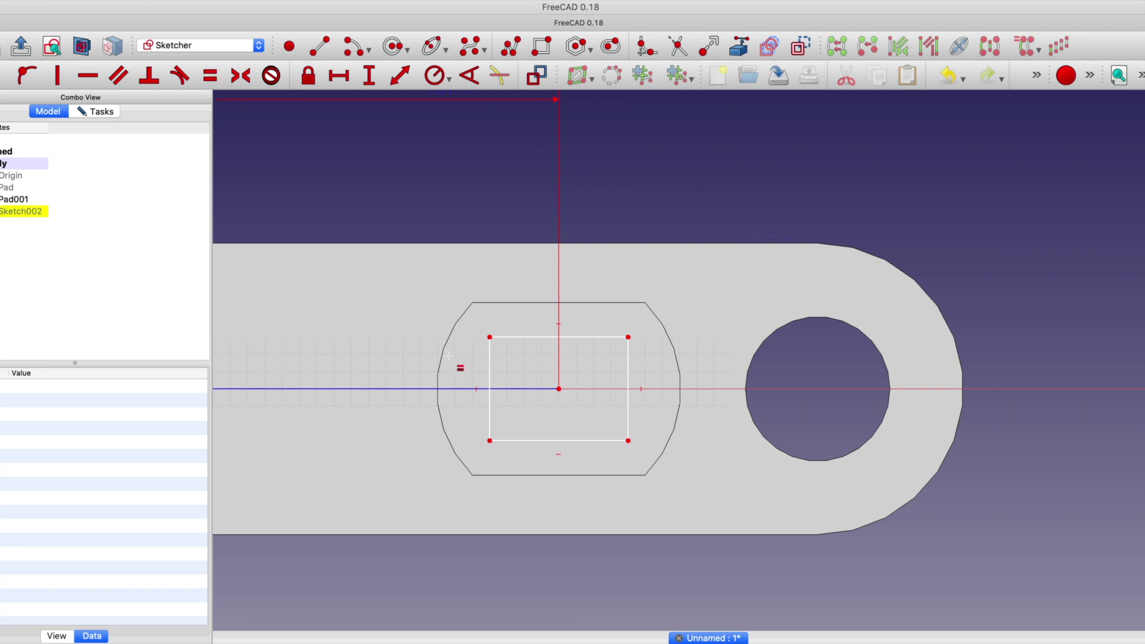
left_click(490, 361)
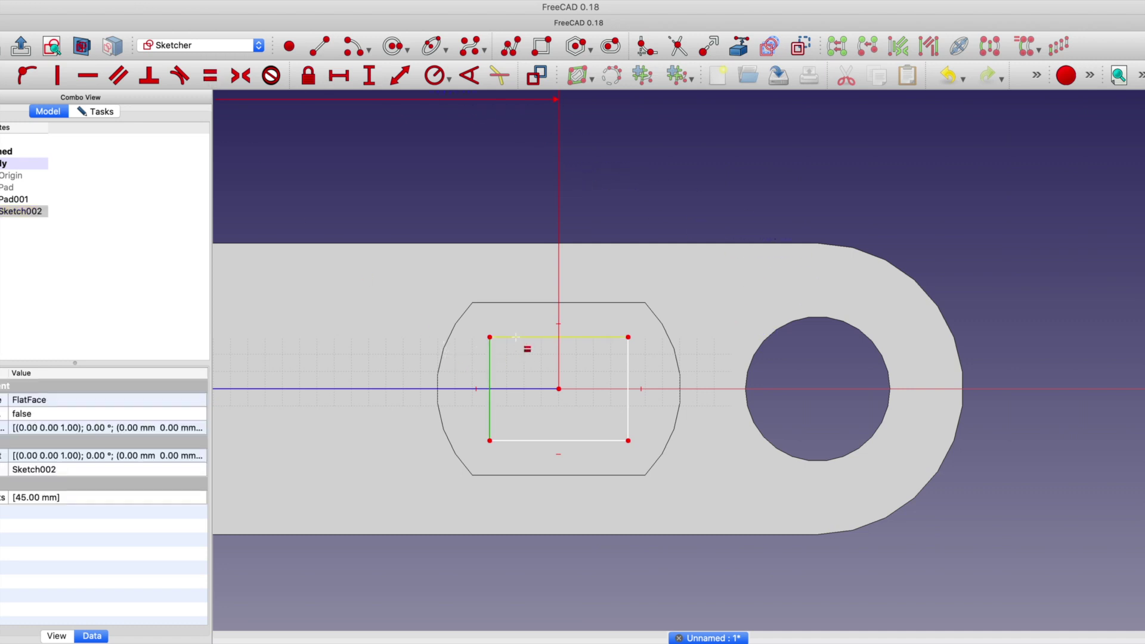
left_click(515, 337)
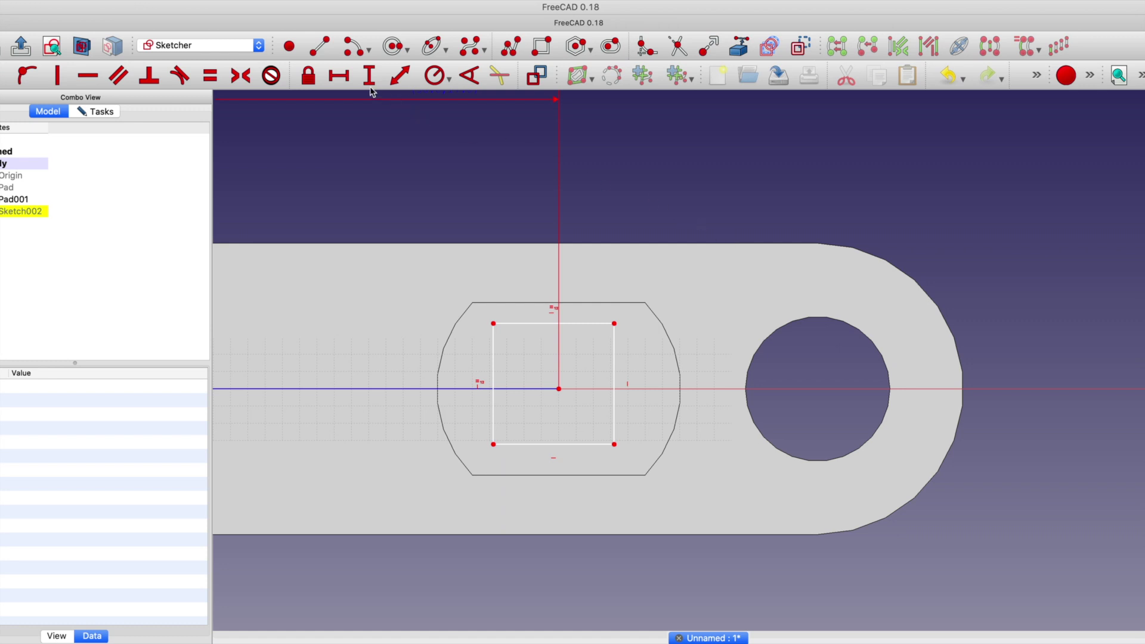
left_click(403, 80)
left_click(567, 323)
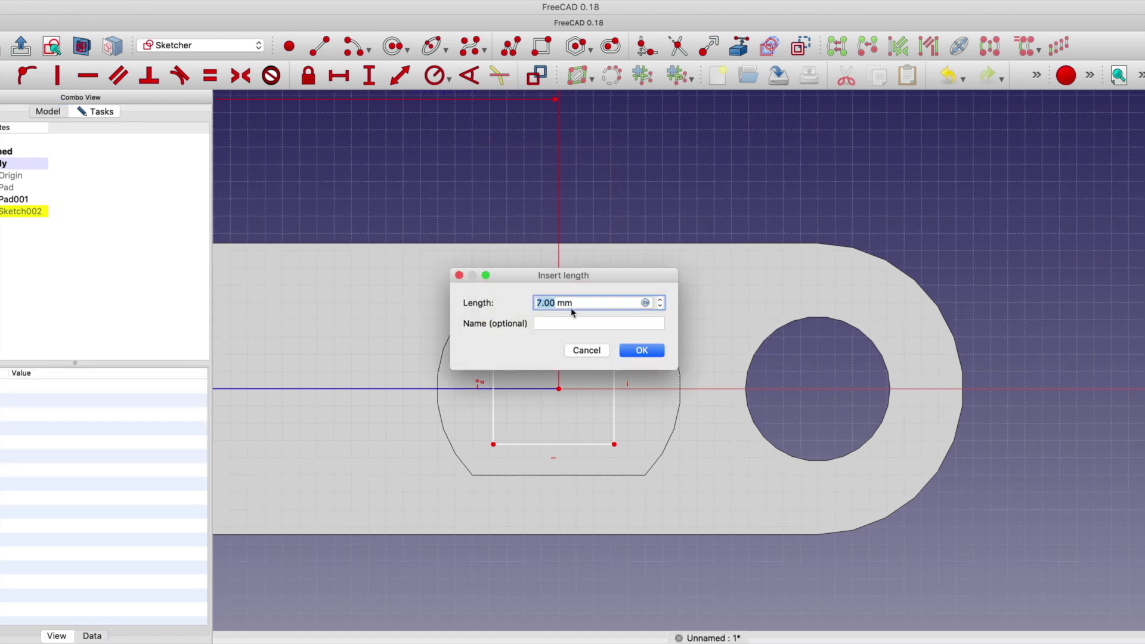
type("6")
key("Return")
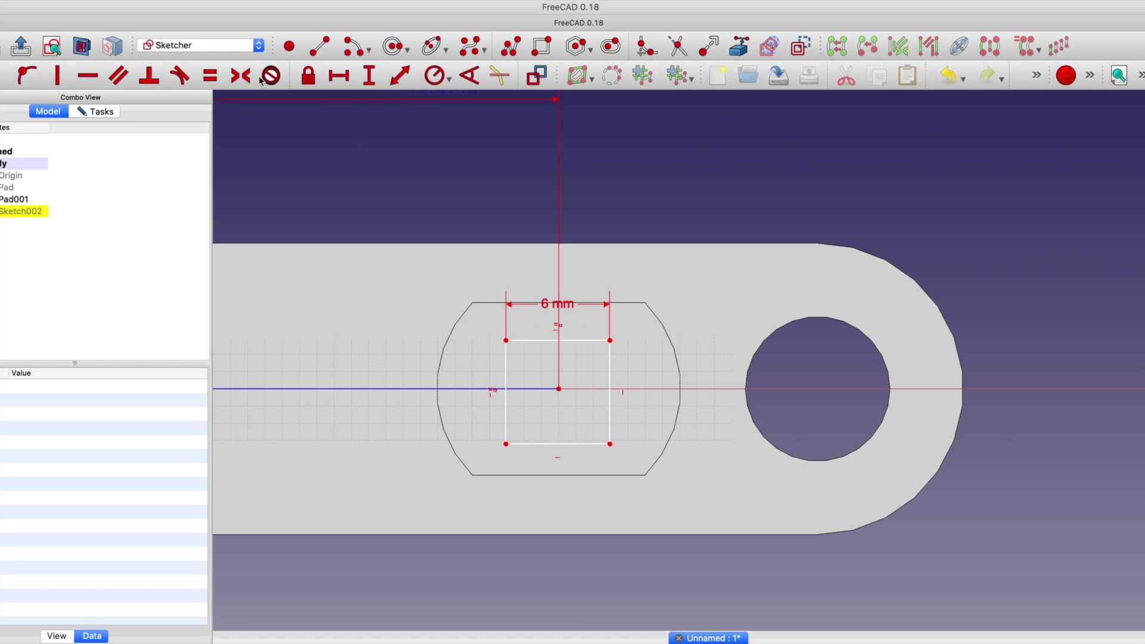
Centre the 6 mm square on the 45 mm point with a symmetric constraint.
left_click(241, 75)
left_click(506, 340)
left_click(559, 389)
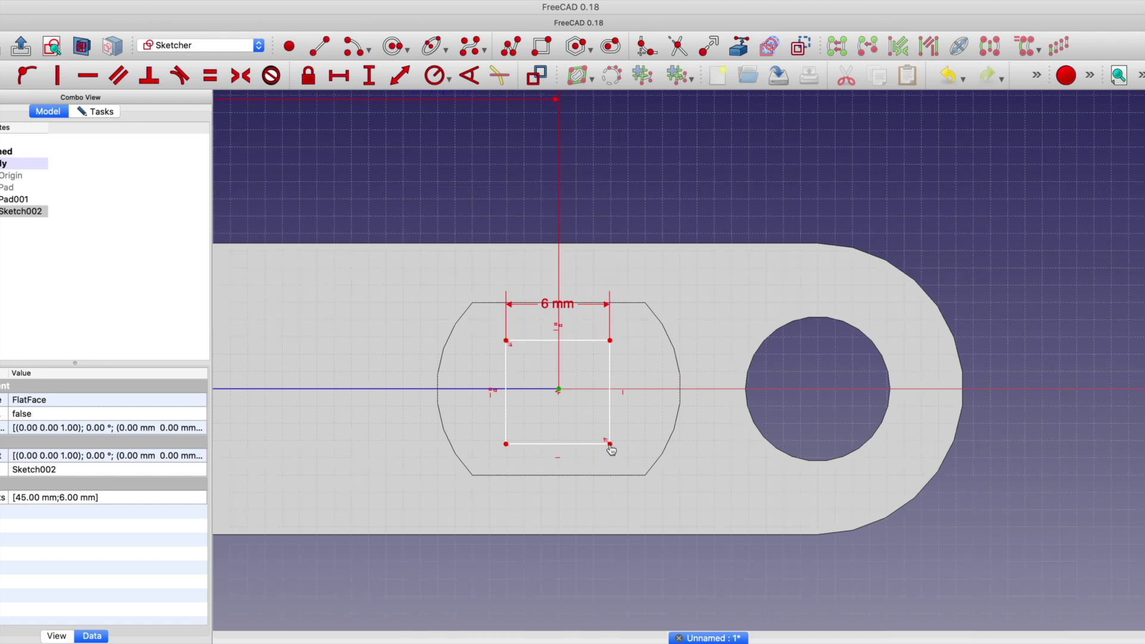
left_click(610, 443)
scroll(557, 455, "up", 3)
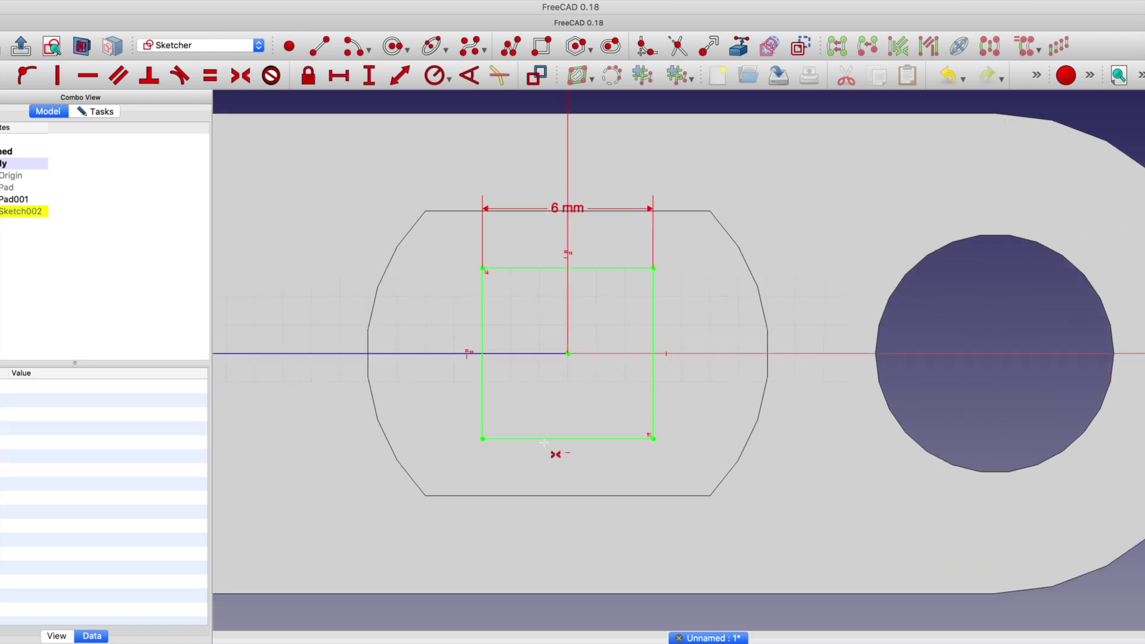
scroll(558, 455, "up", 1)
scroll(554, 454, "down", 3)
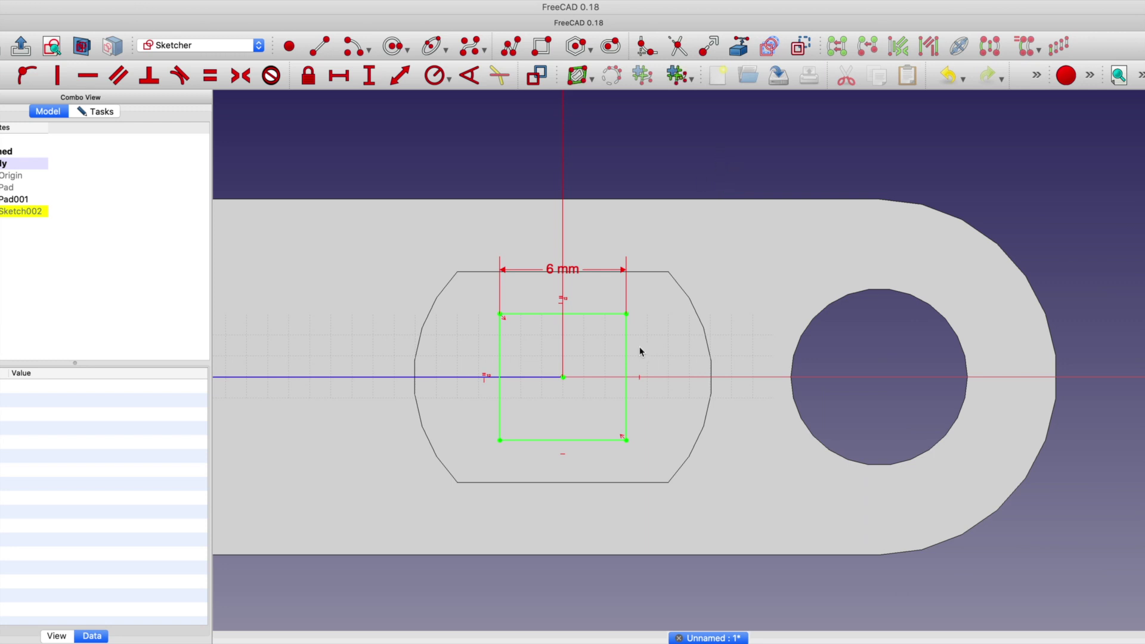
Delete the square's right and left edges, leaving the top and bottom lines.
left_click(628, 362)
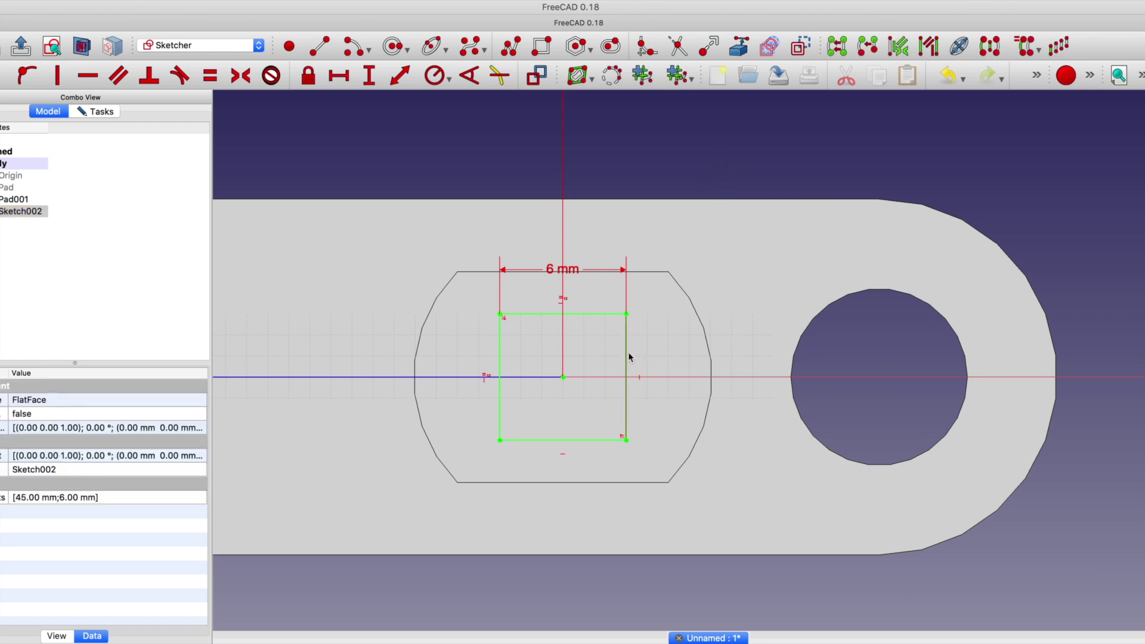
key("Delete")
left_click(501, 352)
key("Delete")
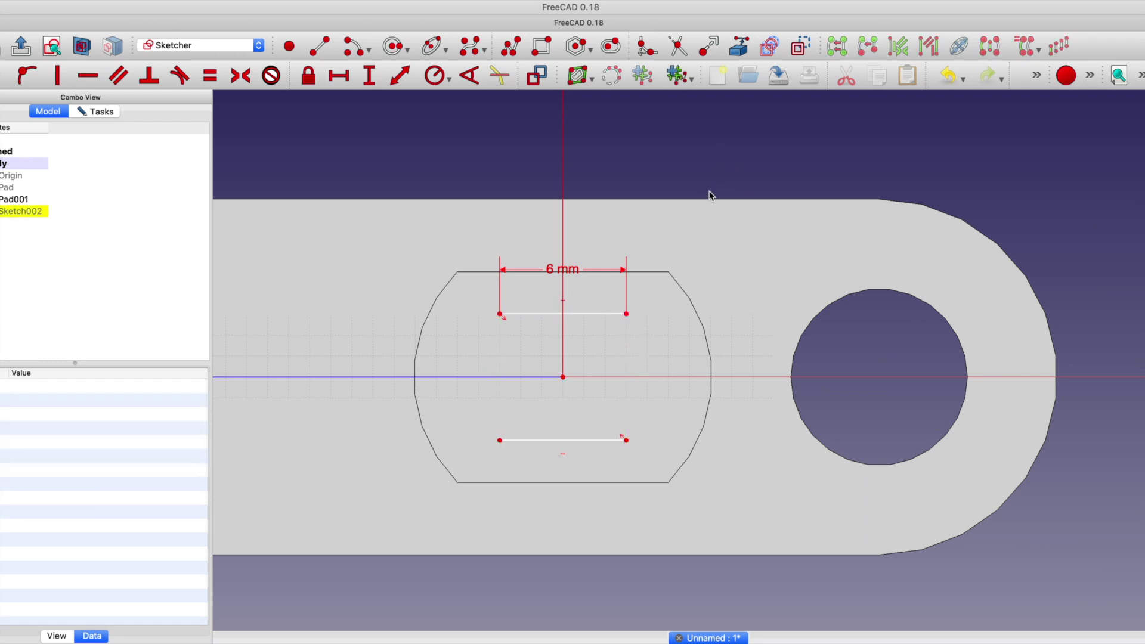
Draw right and left centre-point arcs joining the two 6 mm line ends.
left_click(356, 50)
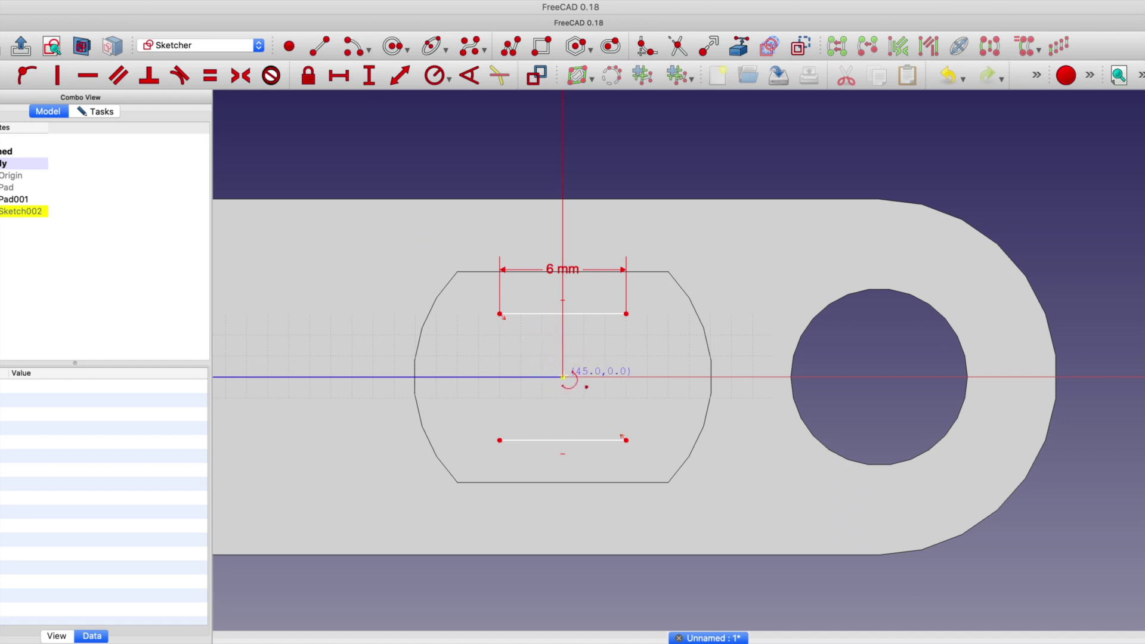
left_click(563, 377)
left_click(626, 313)
left_click(563, 377)
left_click(500, 440)
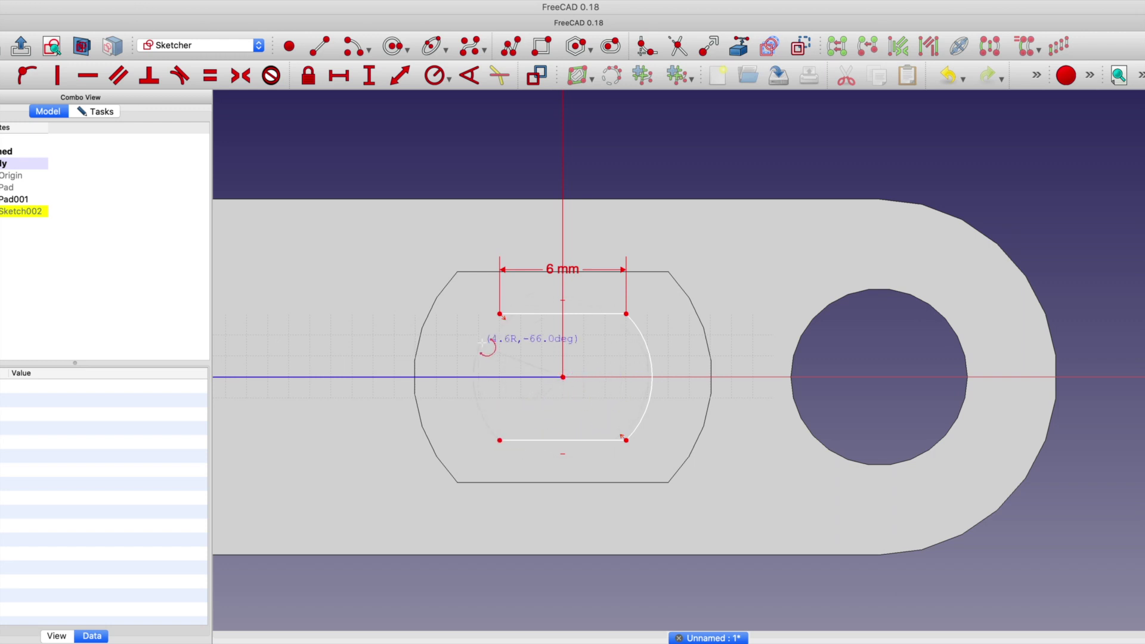
left_click(500, 314)
Constrain the top-left endpoint 3 mm vertically from the slot centre.
left_click(371, 81)
left_click(500, 314)
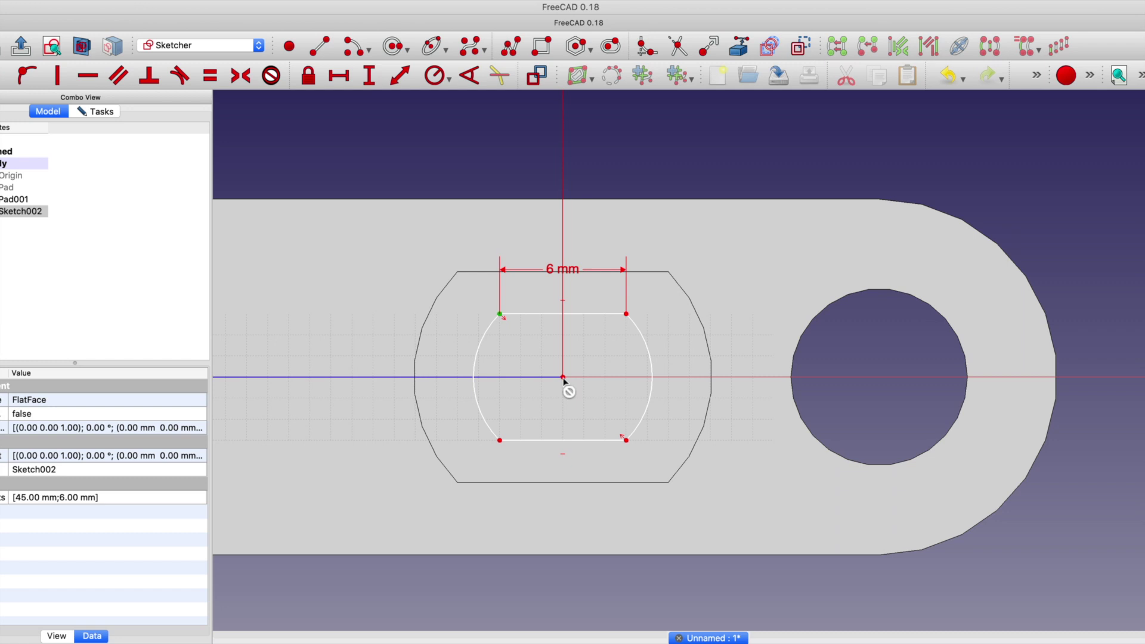
left_click(564, 377)
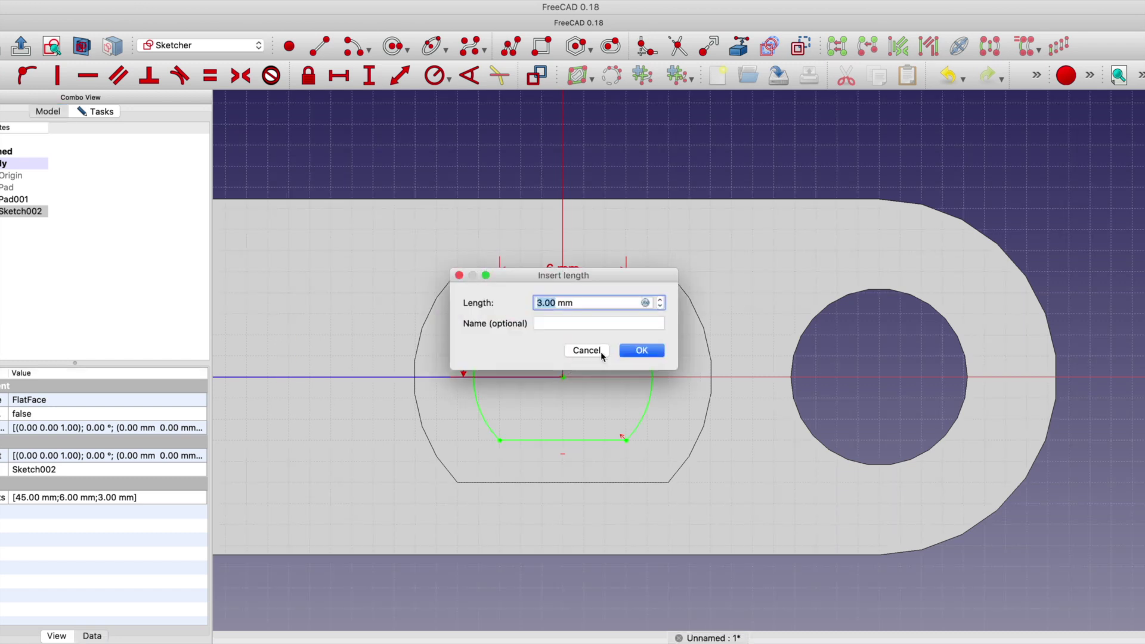
left_click(638, 351)
scroll(656, 286, "down", 2)
scroll(645, 239, "down", 2)
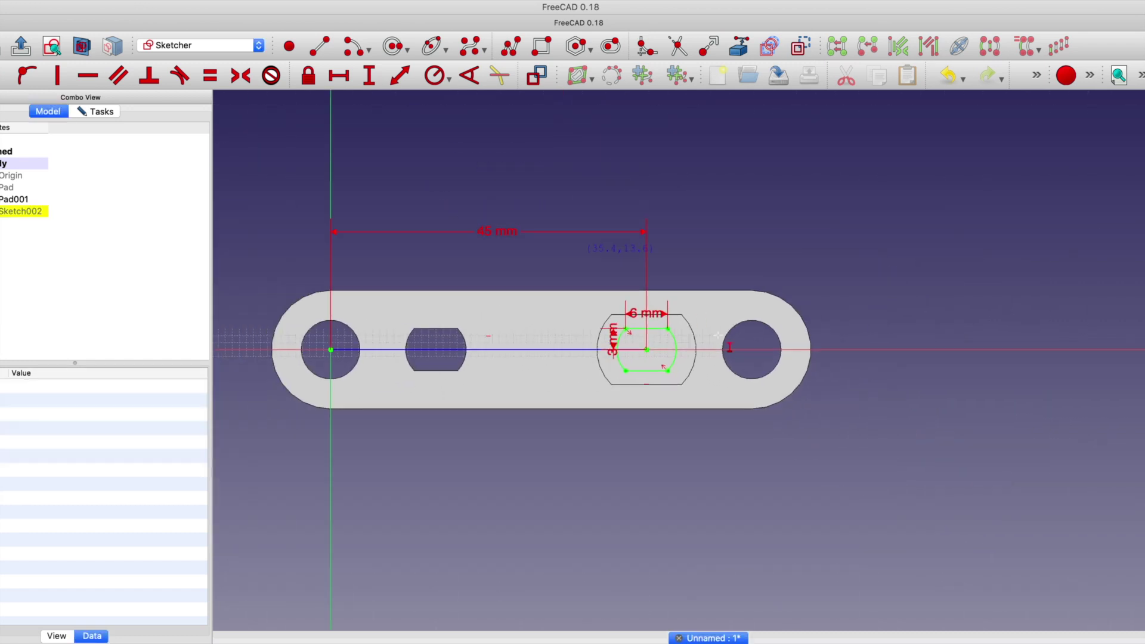
scroll(611, 158, "down", 1)
mouse_move(540, 171)
middle_mouse_down()
mouse_move(673, 159)
mouse_move(672, 176)
middle_mouse_up()
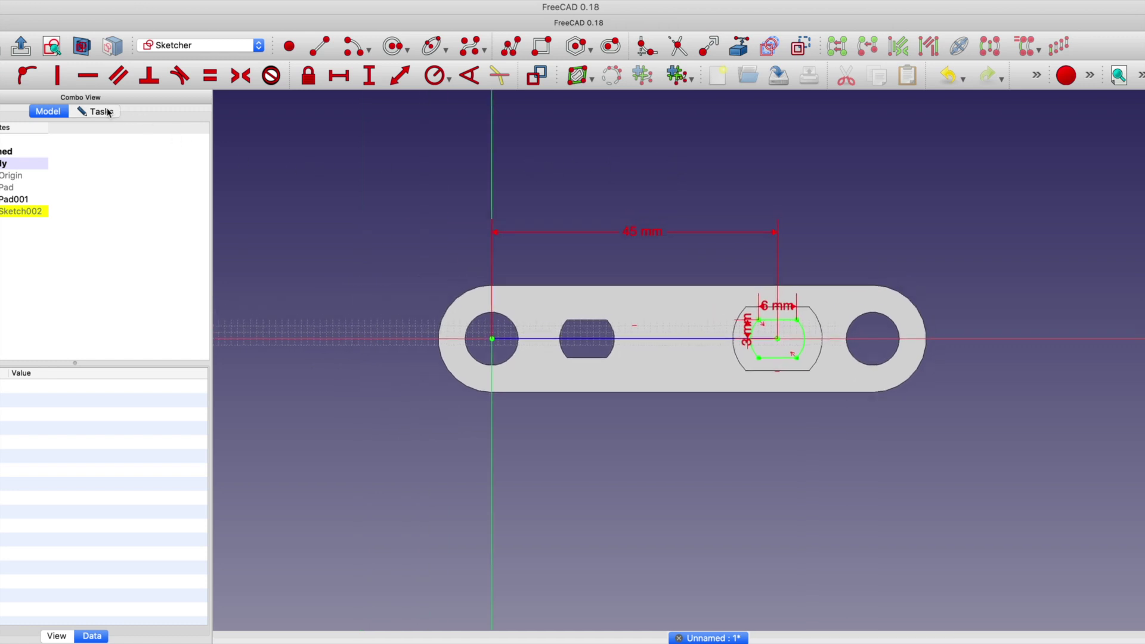
Close Sketch002 and pad it 4 mm into a pin atop the boss.
left_click(109, 113)
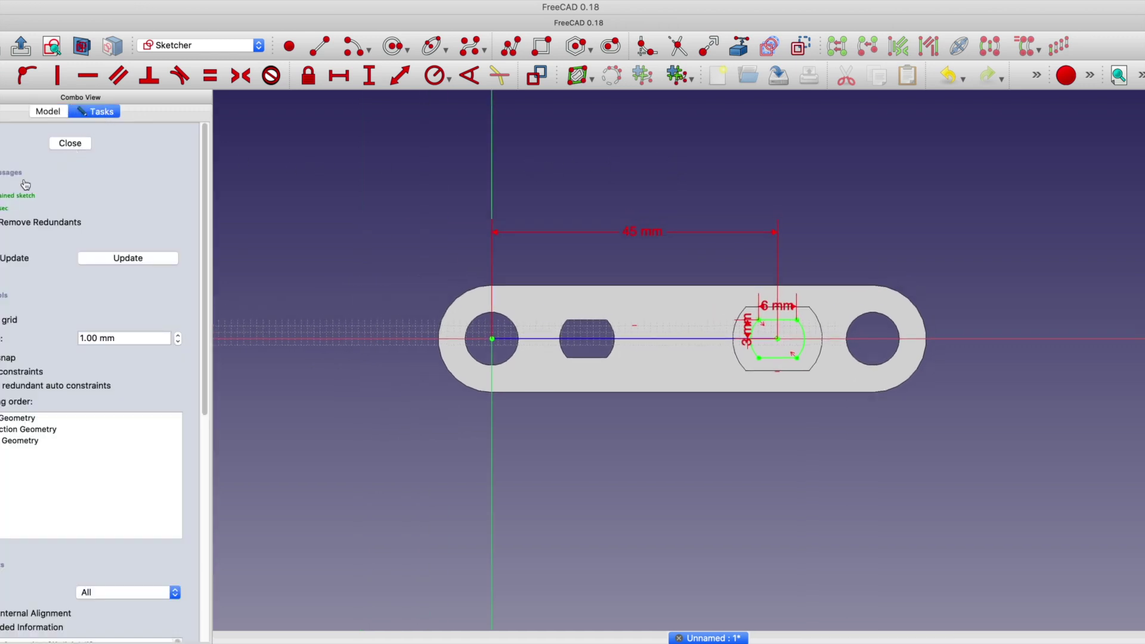
left_click(67, 146)
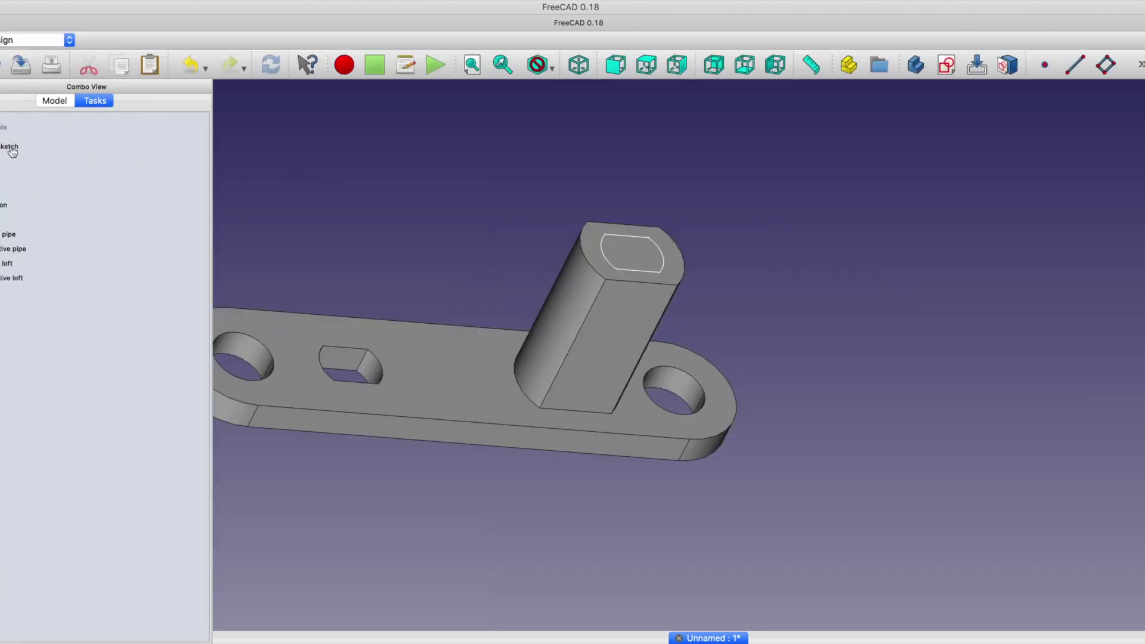
left_click(62, 105)
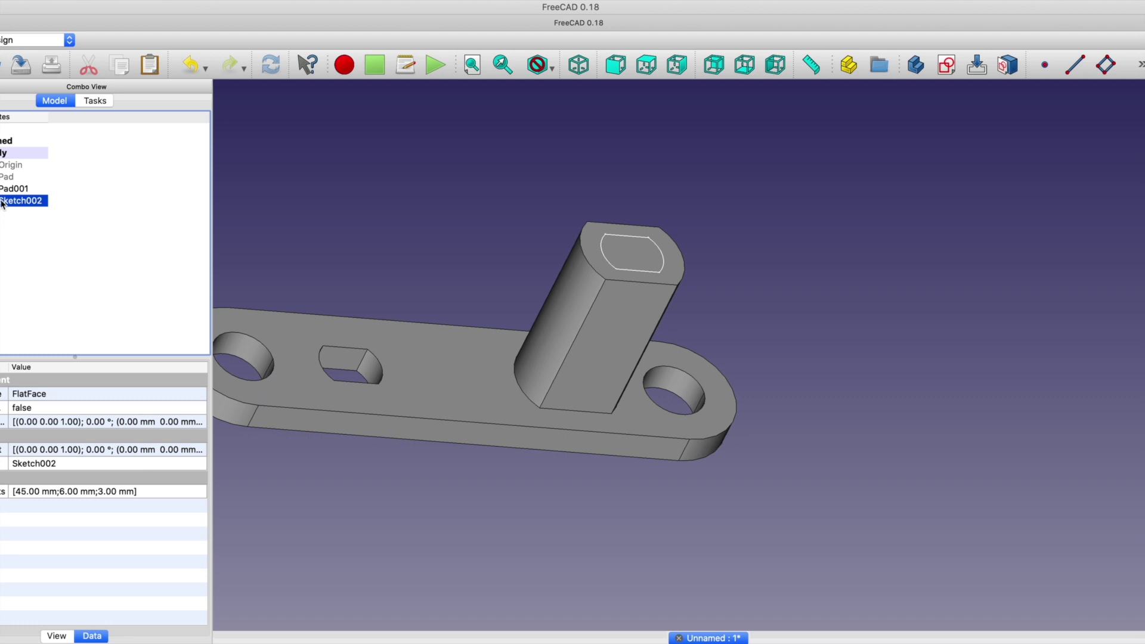
left_click(93, 101)
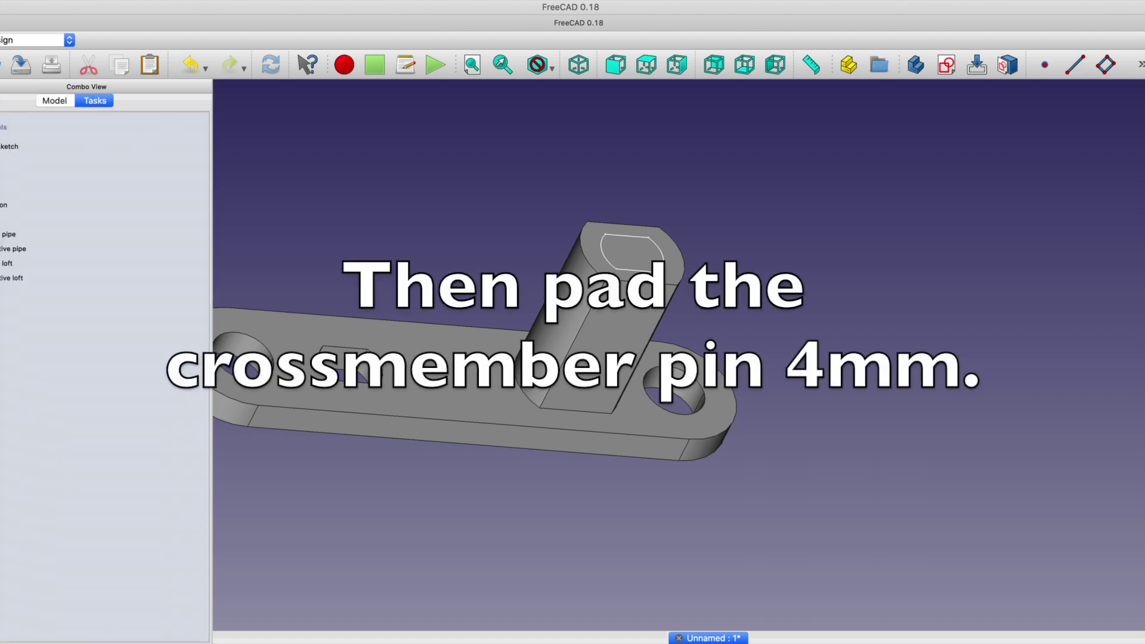
left_click(24, 161)
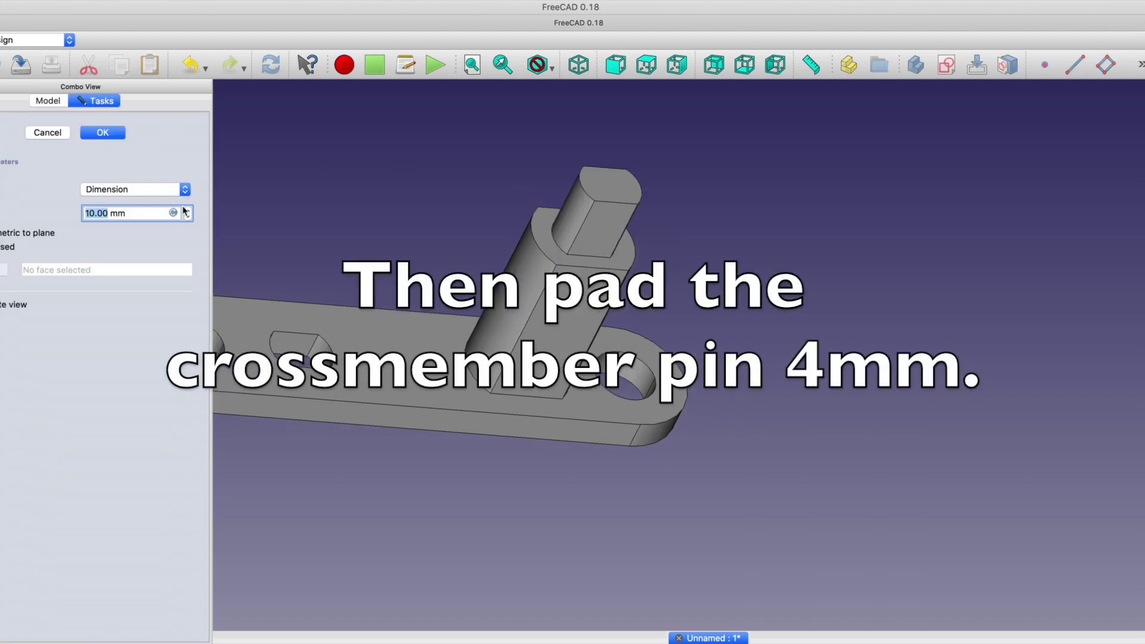
type("4")
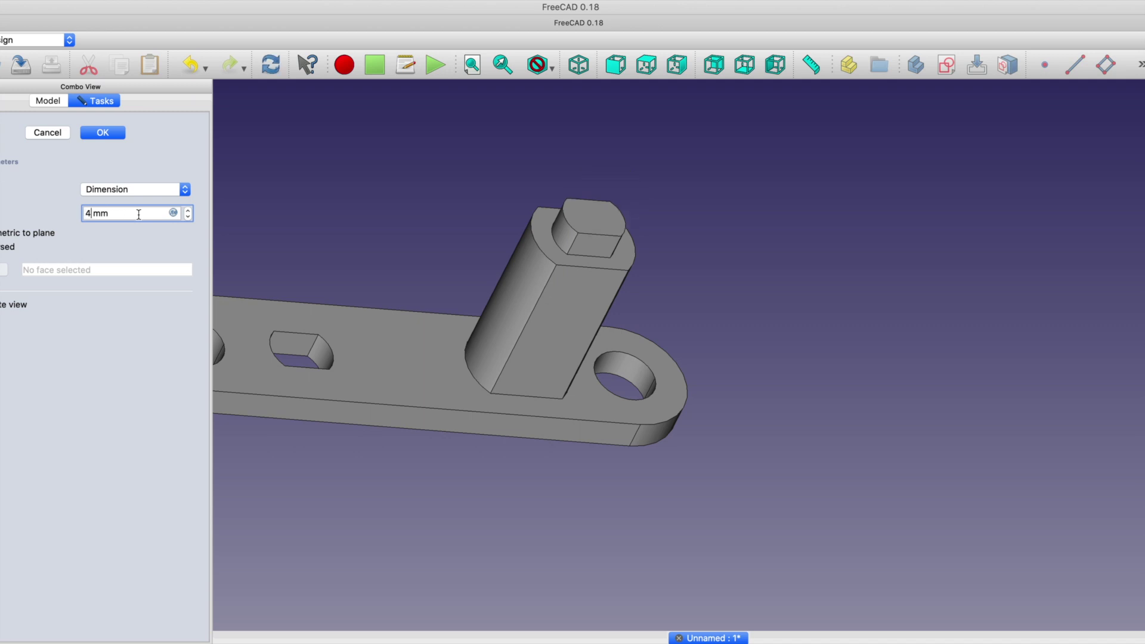
key("Return")
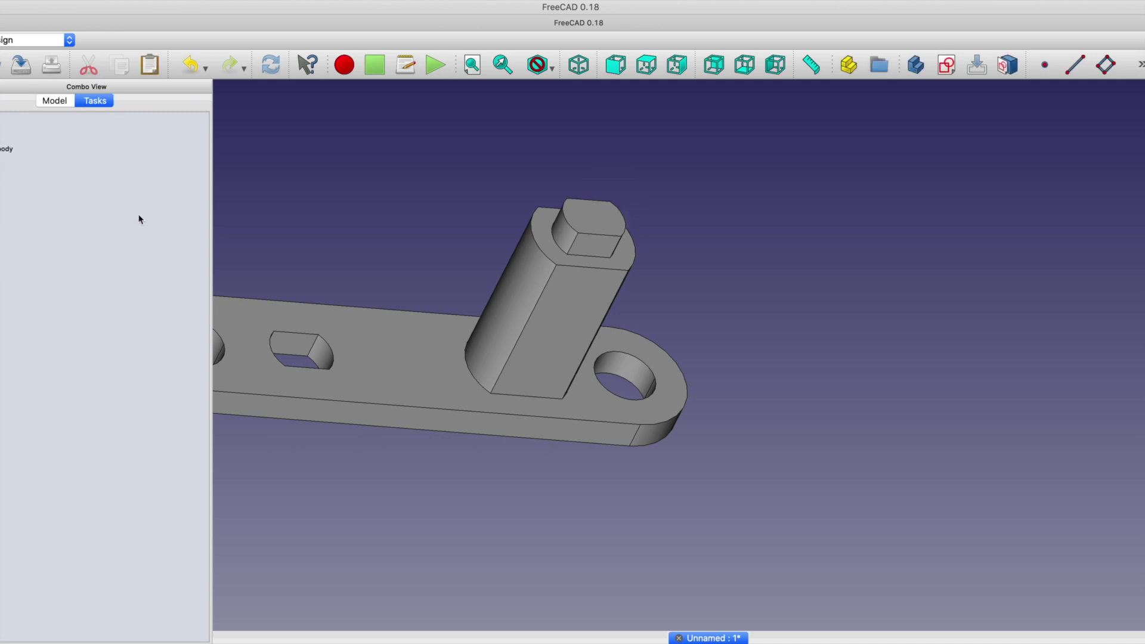
left_click(54, 100)
mouse_move(808, 209)
middle_mouse_down()
mouse_move(1100, 227)
mouse_move(1008, 199)
mouse_move(995, 271)
mouse_move(913, 356)
mouse_move(669, 374)
mouse_move(573, 348)
mouse_move(721, 294)
mouse_move(877, 281)
mouse_move(926, 262)
mouse_move(1143, 113)
middle_mouse_up()
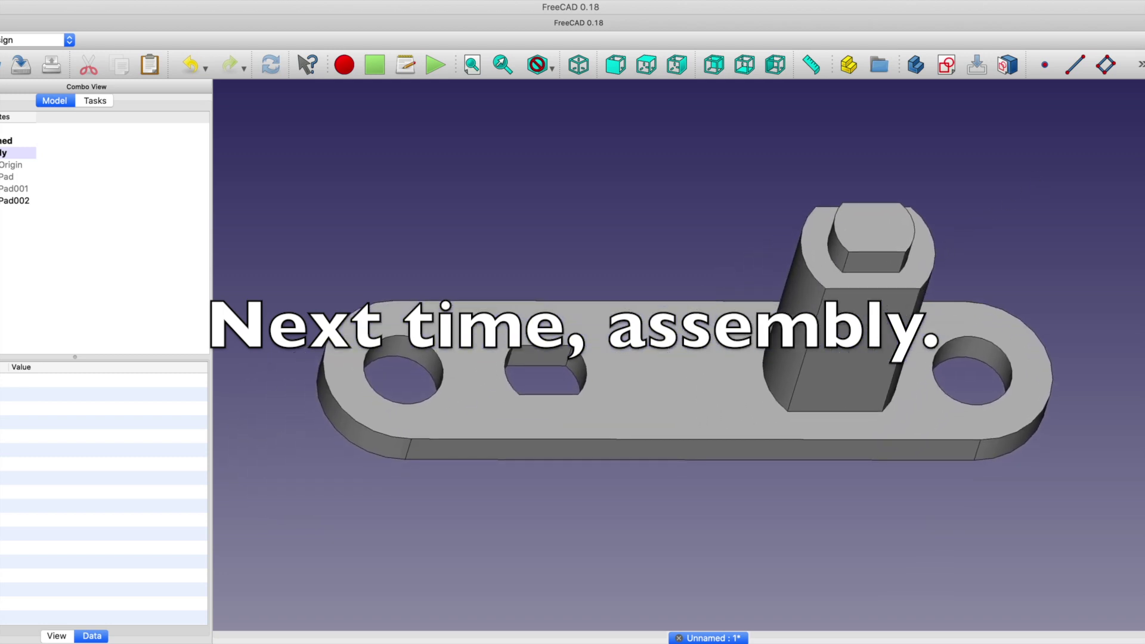